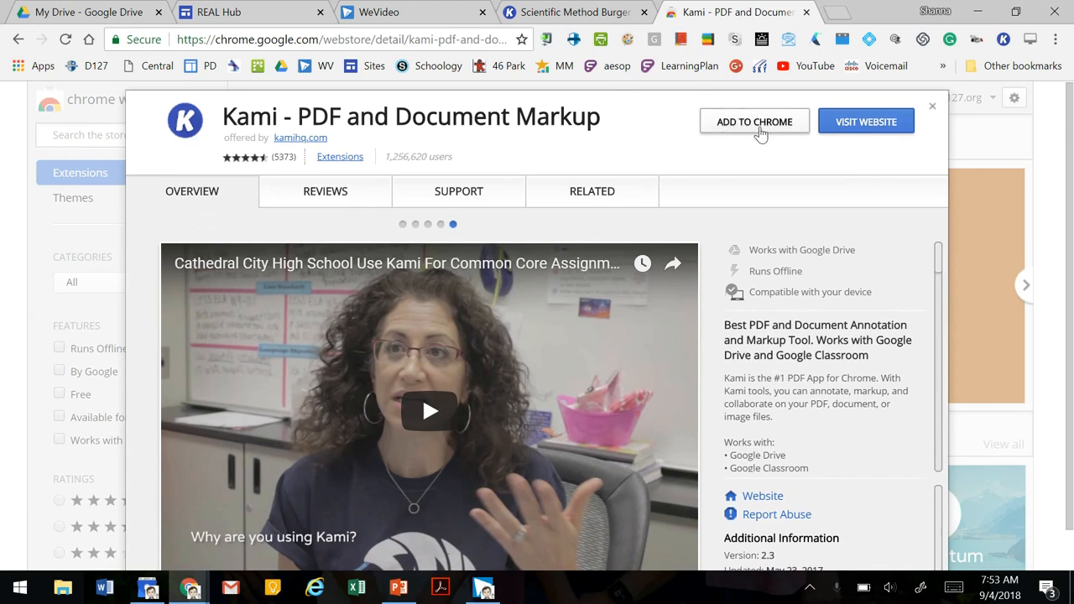
# Add the "Kami - PDF and Document Markup" app to Chrome from the Web Store and return to its store page.
pyautogui.click(759, 133)
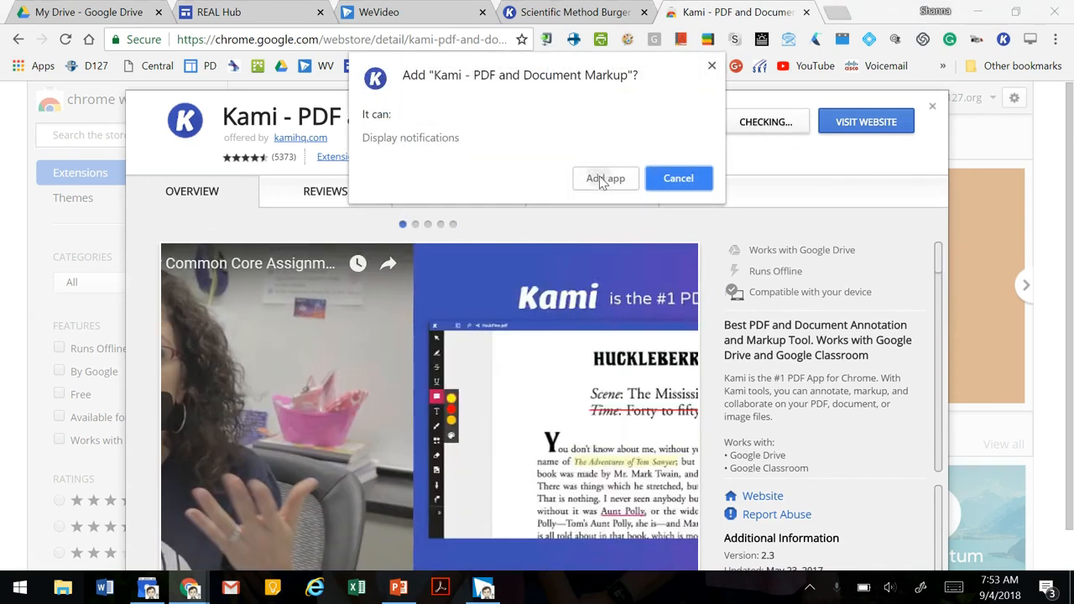
pyautogui.click(601, 179)
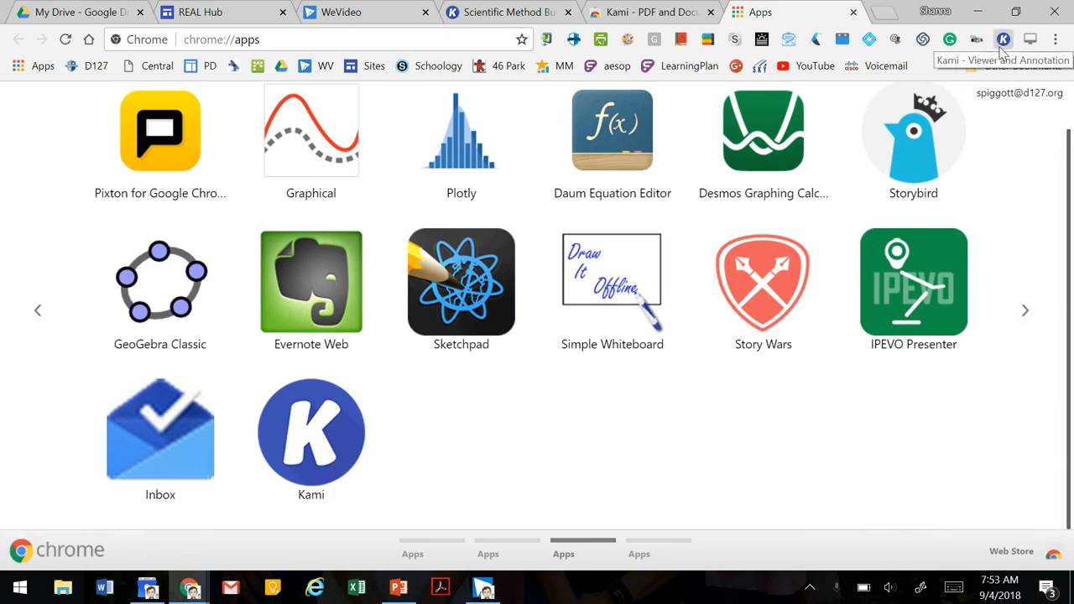
pyautogui.click(663, 10)
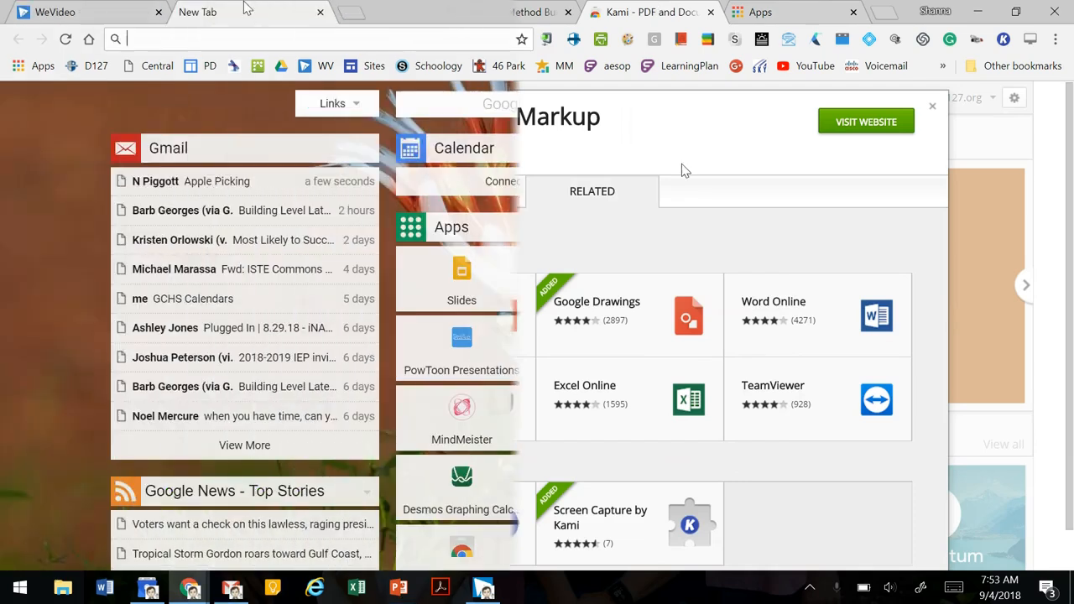
# Launch the Kami browser extension and open the file Scientific Method Burger Enrichment.pdf.
pyautogui.click(1004, 40)
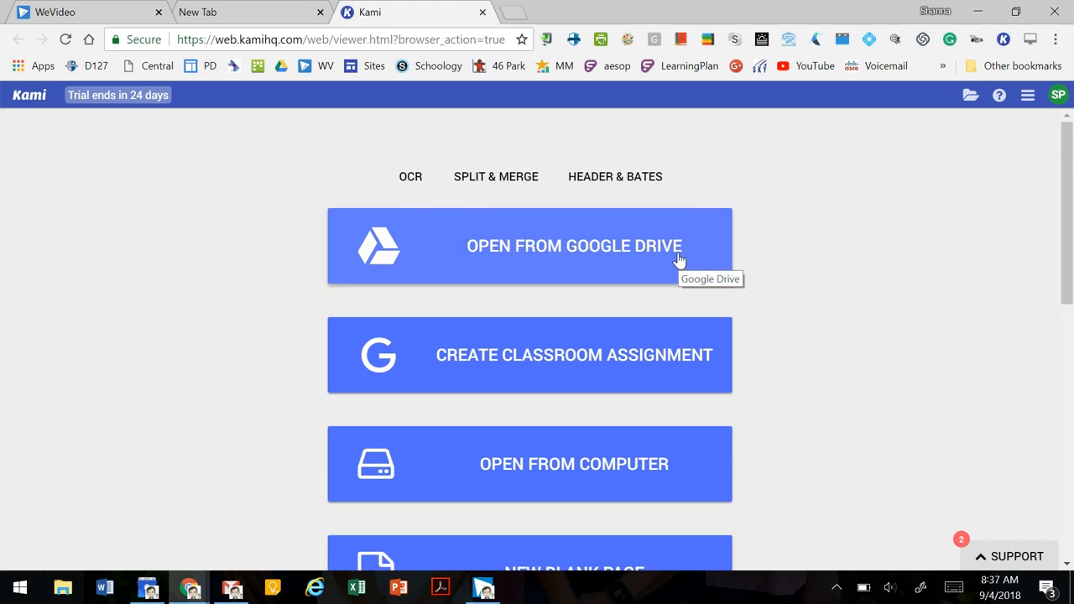
pyautogui.scroll(-1, 680, 260)
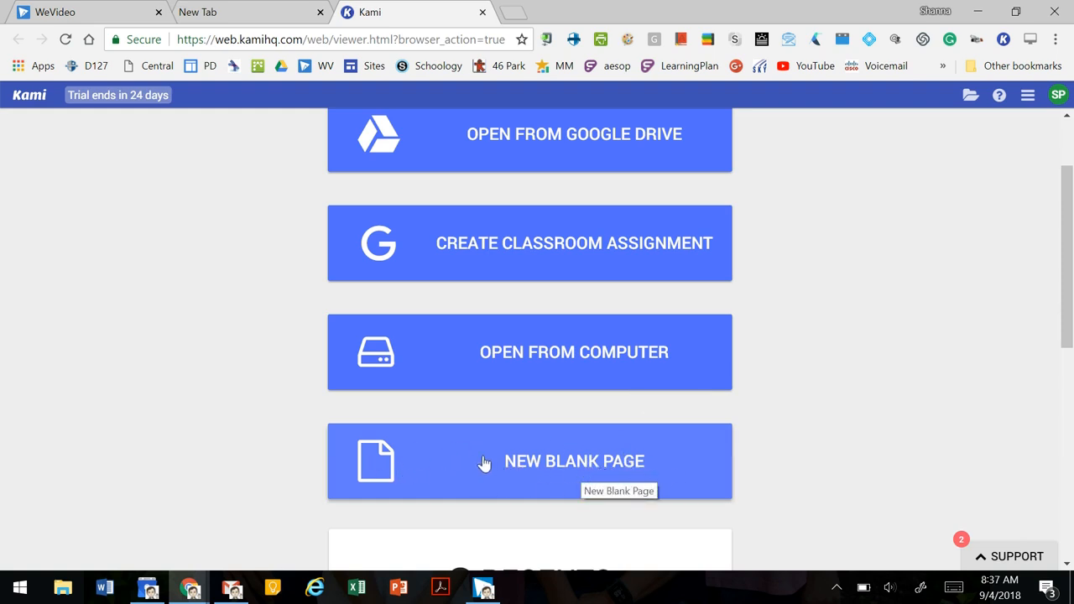
pyautogui.click(588, 470)
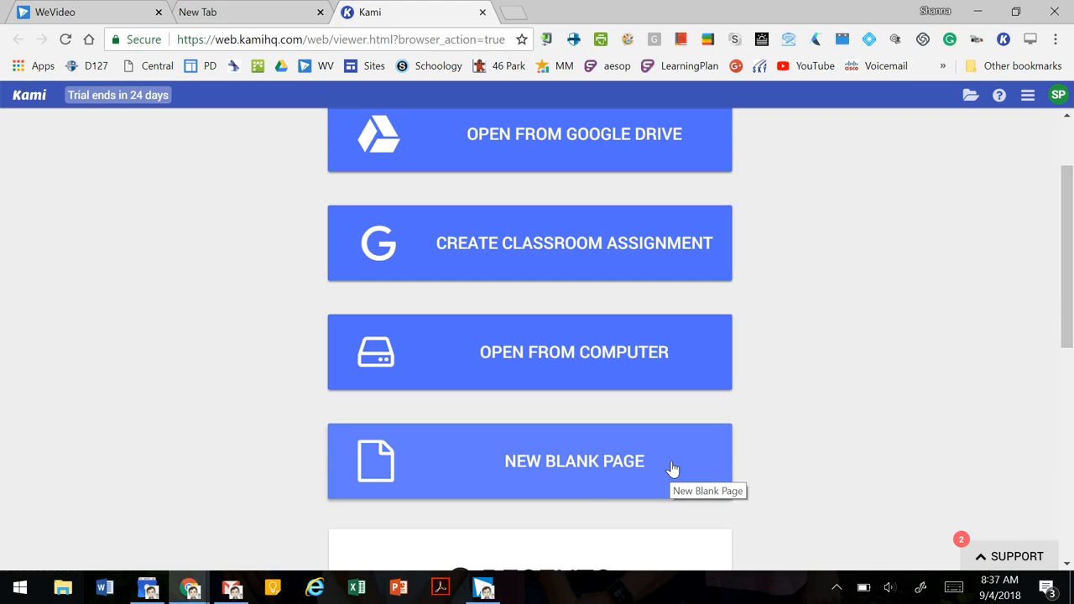
pyautogui.click(573, 356)
pyautogui.scroll(-1, 227, 204)
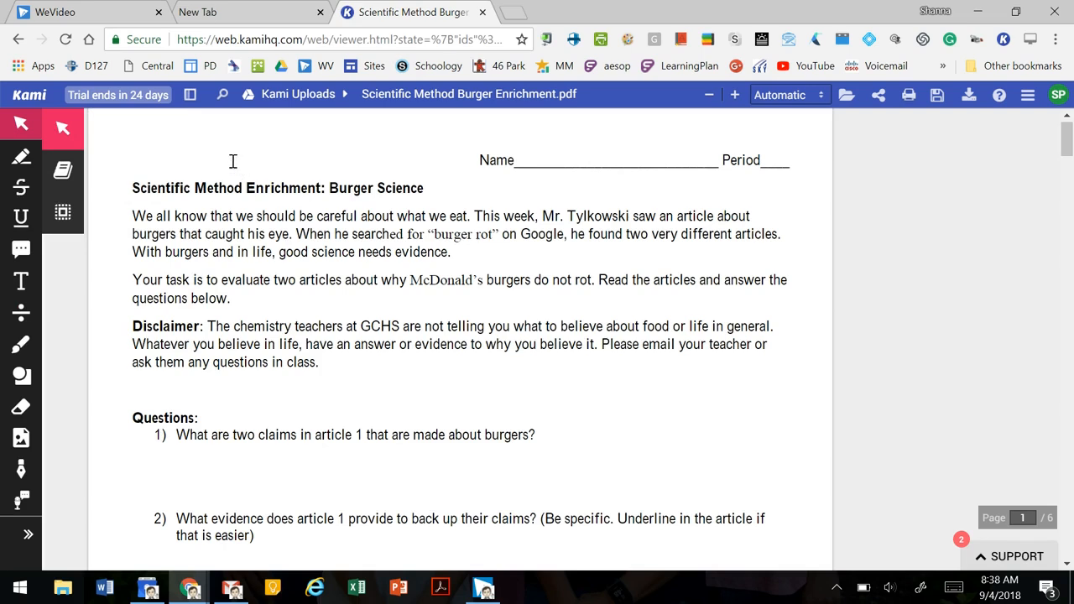
# Select text in the worksheet's title line with the text selection tool and clear the selection.
pyautogui.click(59, 133)
pyautogui.moveTo(133, 186); pyautogui.dragTo(380, 180)
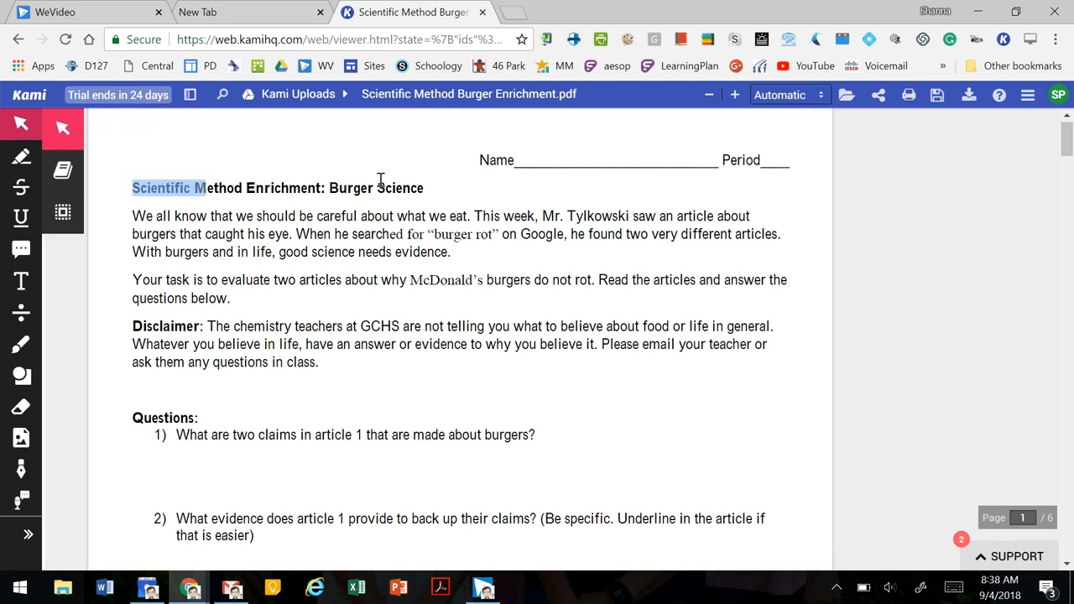
pyautogui.click(589, 251)
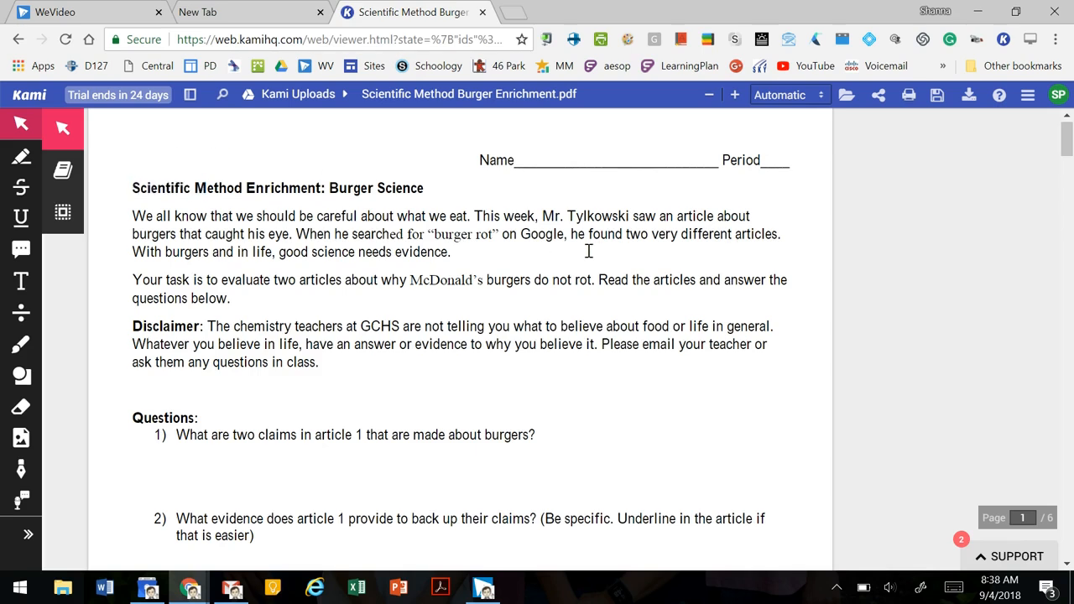
# Look up the word "Scientific" from the title with the dictionary tool and close its definition.
pyautogui.click(64, 172)
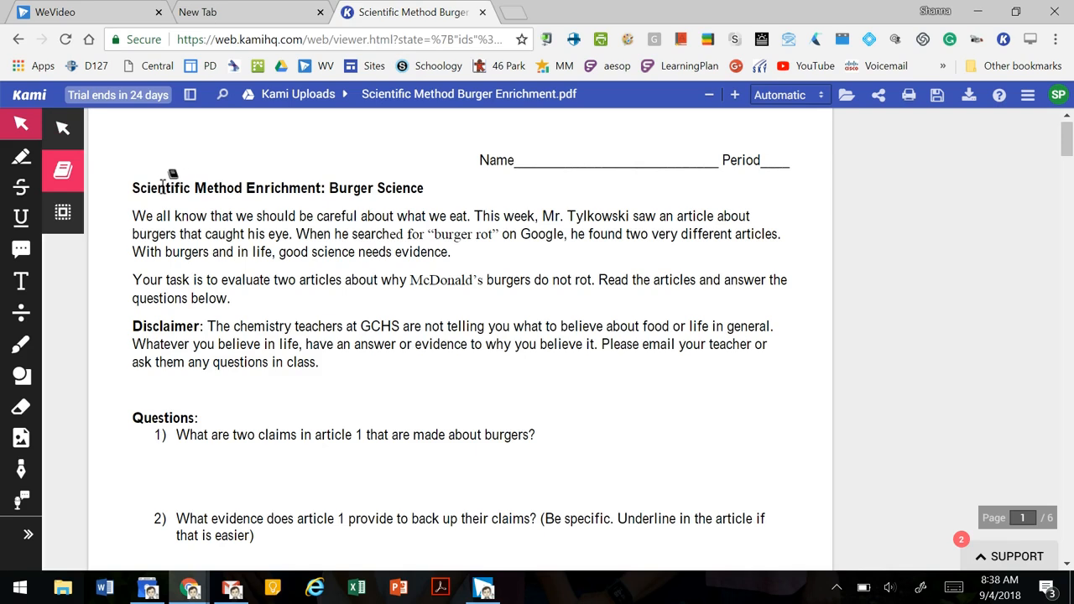
pyautogui.moveTo(130, 187); pyautogui.dragTo(190, 186)
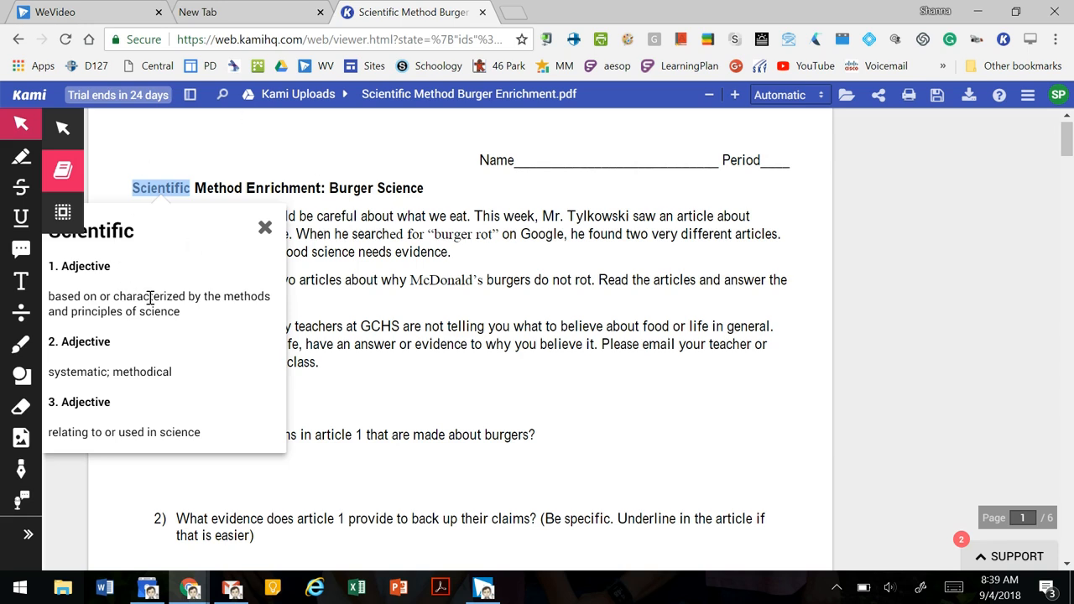
pyautogui.click(265, 235)
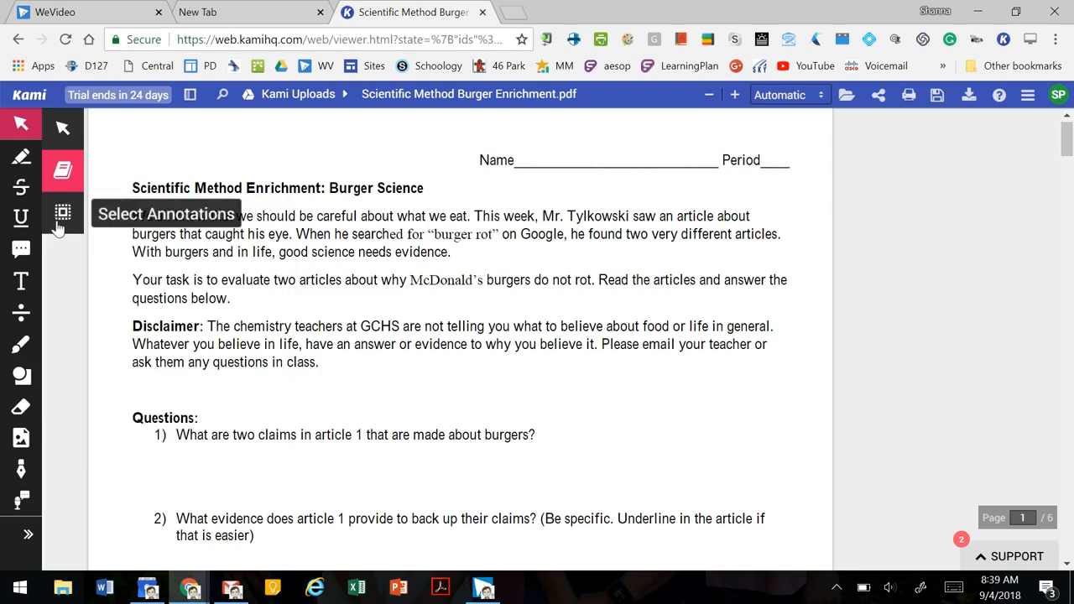
# Draw a Select Annotations box from the title line across the introduction down to question 1.
pyautogui.click(67, 223)
pyautogui.moveTo(170, 172)
pyautogui.mouseDown()
pyautogui.moveTo(244, 239)
pyautogui.moveTo(647, 477)
pyautogui.mouseUp()
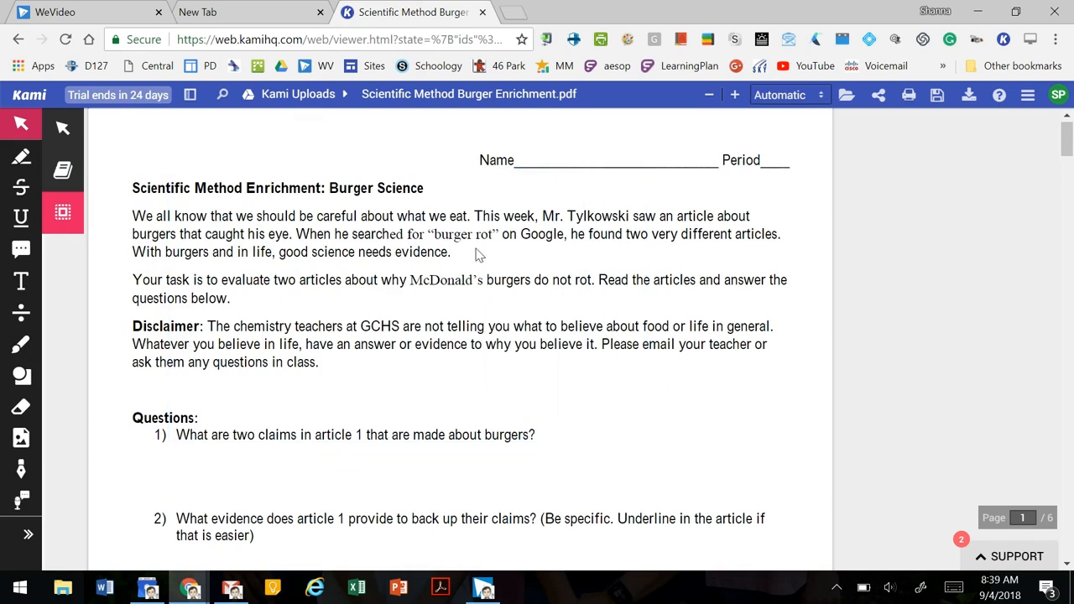
# Use the Text Highlighter to mark the worksheet title in yellow and the words "We all know" in green.
pyautogui.click(21, 156)
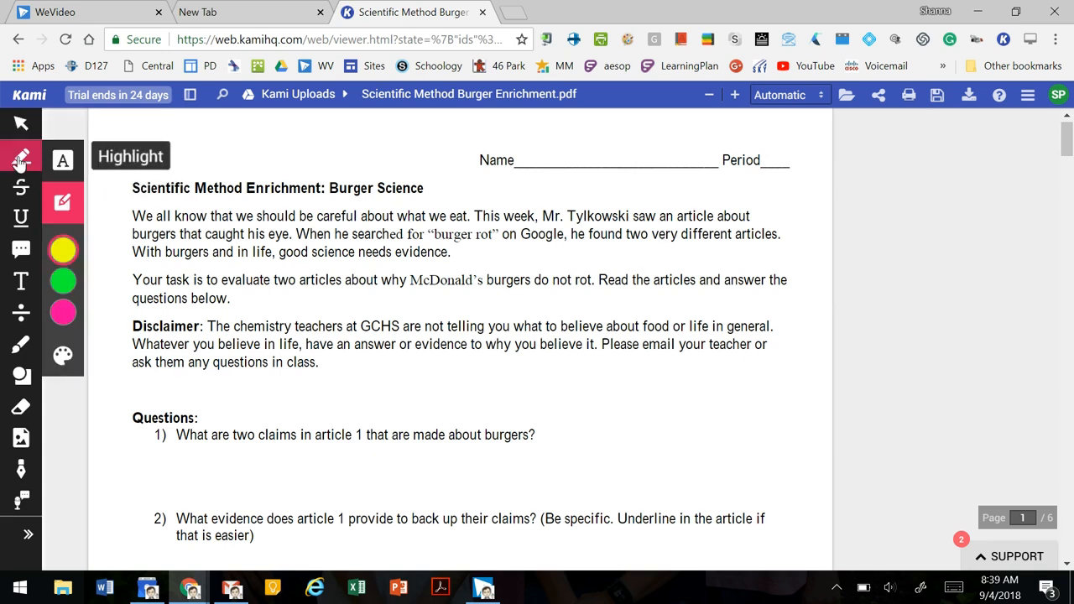
pyautogui.click(63, 159)
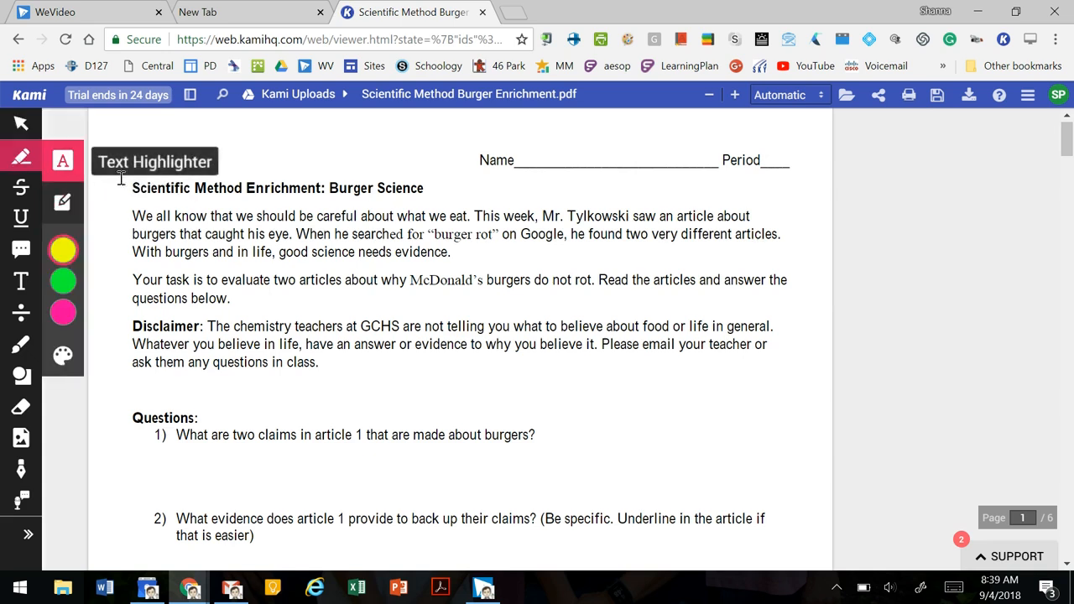
pyautogui.moveTo(133, 192); pyautogui.dragTo(427, 201)
pyautogui.moveTo(65, 250)
pyautogui.click(62, 280)
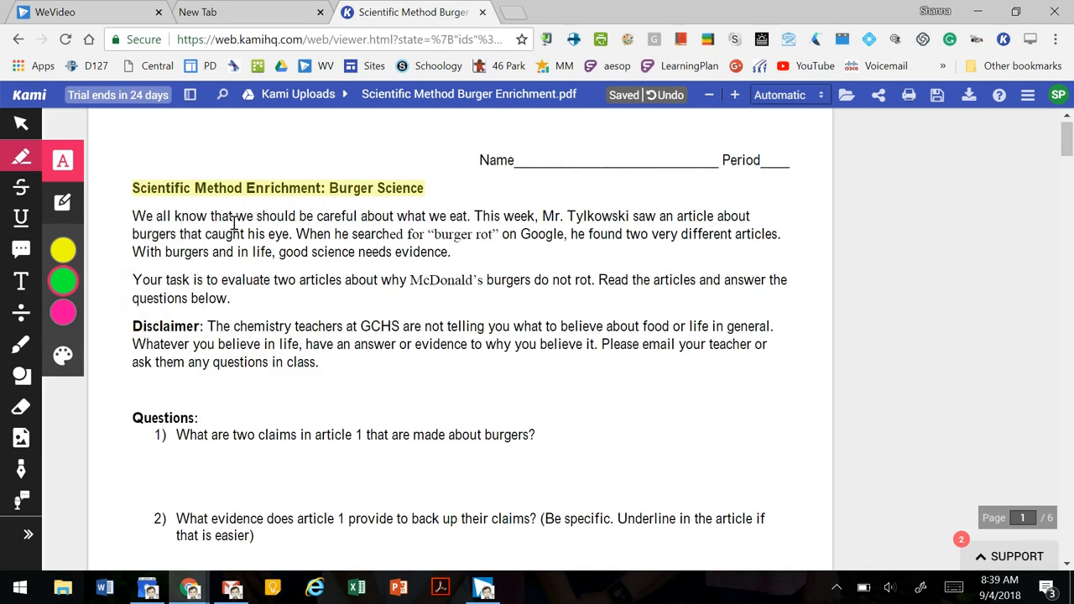
pyautogui.moveTo(131, 219); pyautogui.dragTo(210, 220)
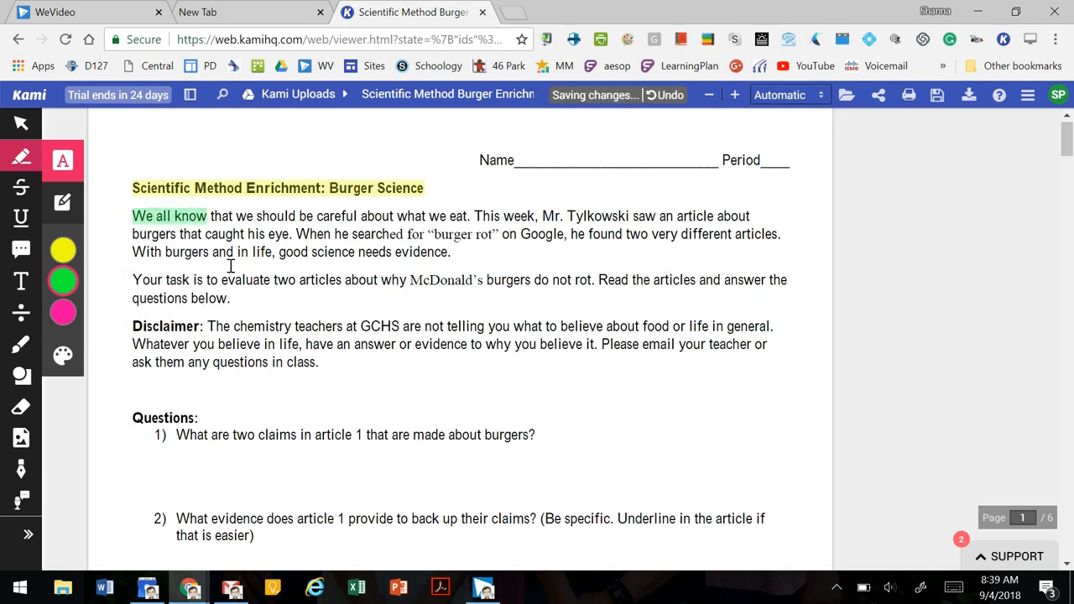
# Cover the task and Disclaimer paragraphs with a green box highlight, and view the color palette editor without saving changes.
pyautogui.click(70, 207)
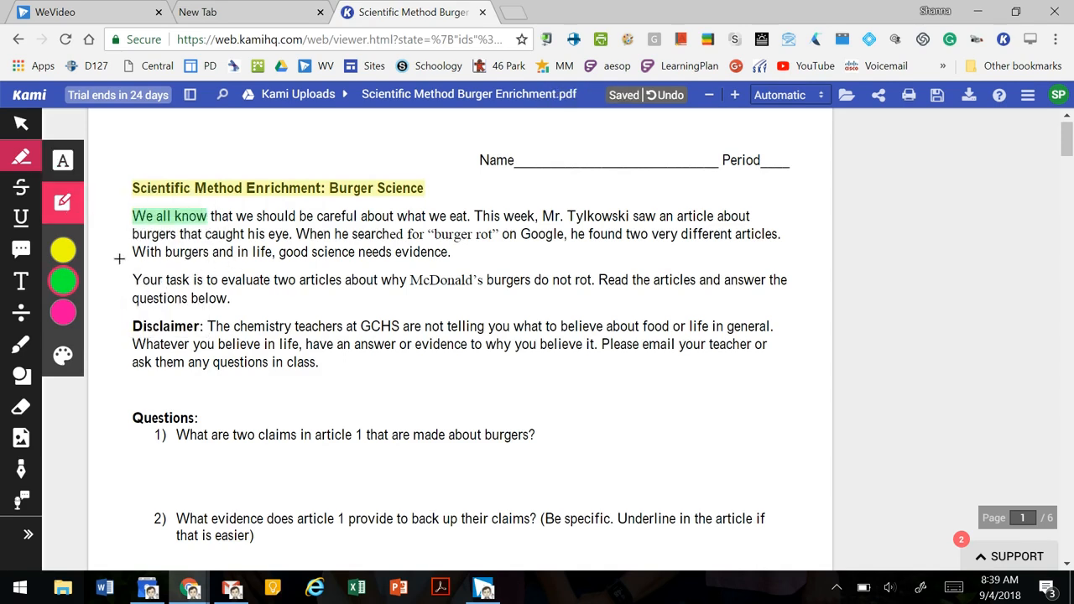
pyautogui.moveTo(136, 269); pyautogui.dragTo(797, 398)
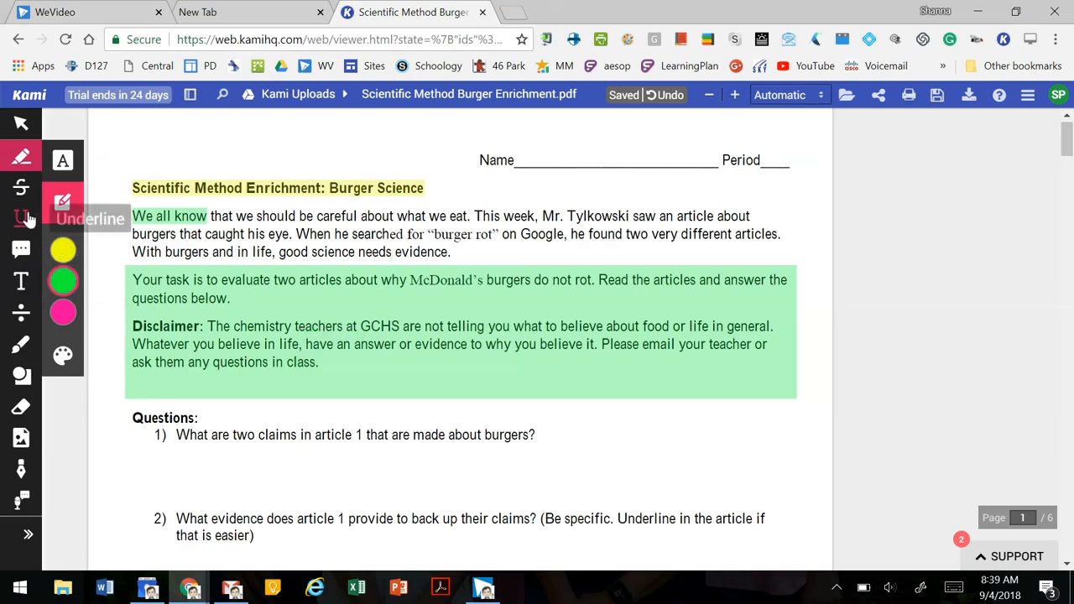
pyautogui.click(64, 351)
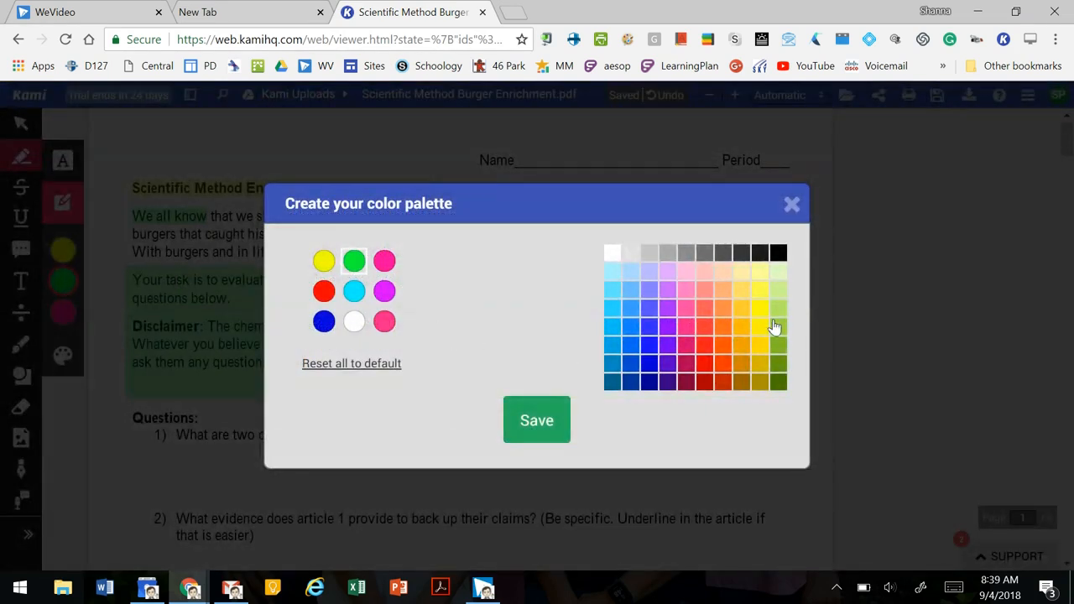
pyautogui.click(793, 207)
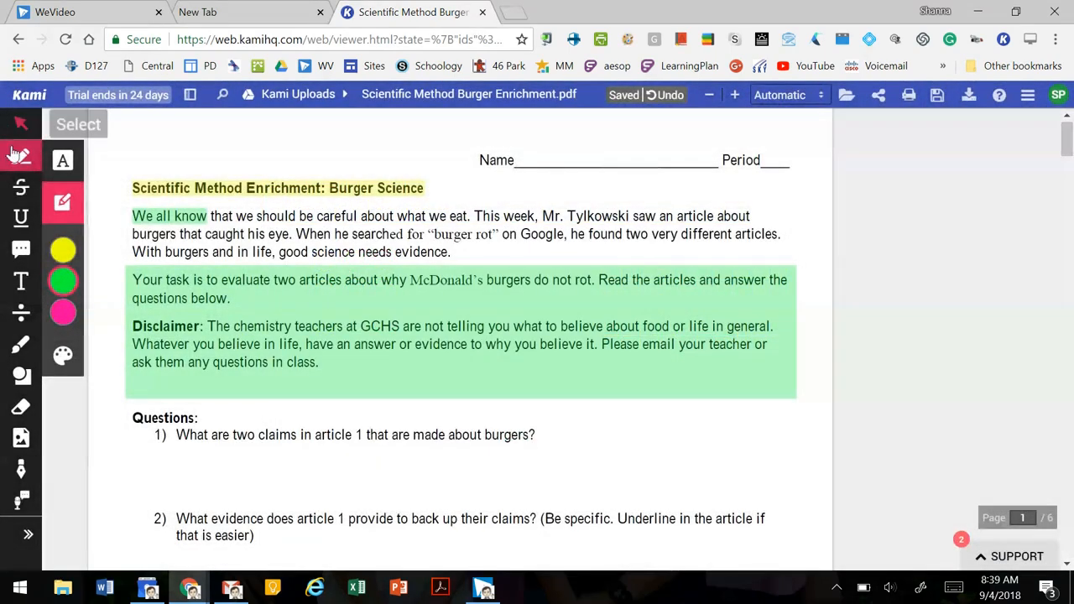
# Strike through the words "careful about what we eat. Th" in the first paragraph in blue.
pyautogui.click(19, 188)
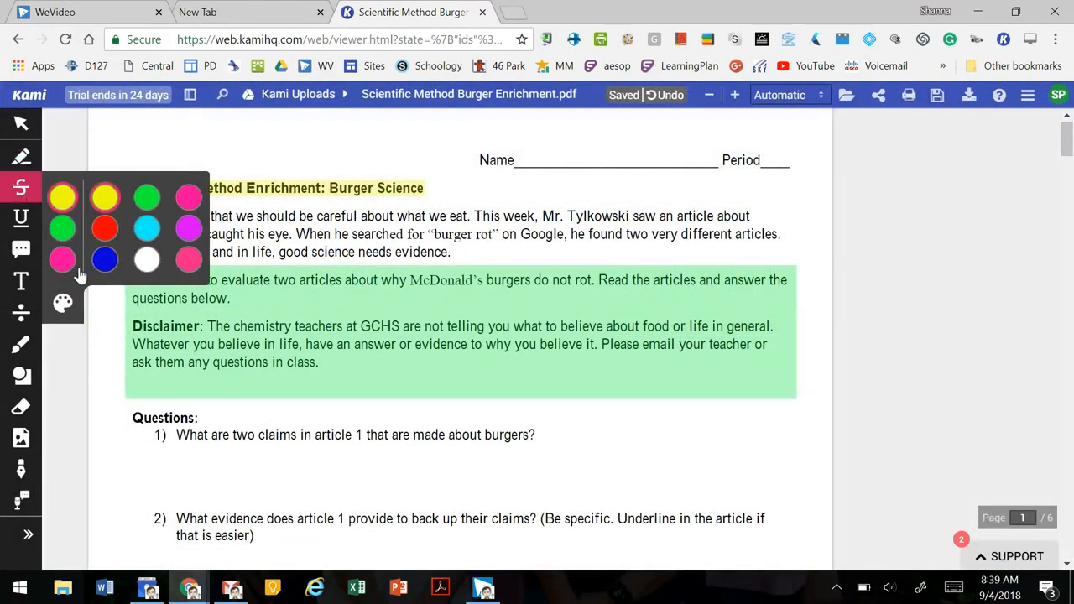
pyautogui.click(105, 260)
pyautogui.moveTo(313, 216); pyautogui.dragTo(492, 219)
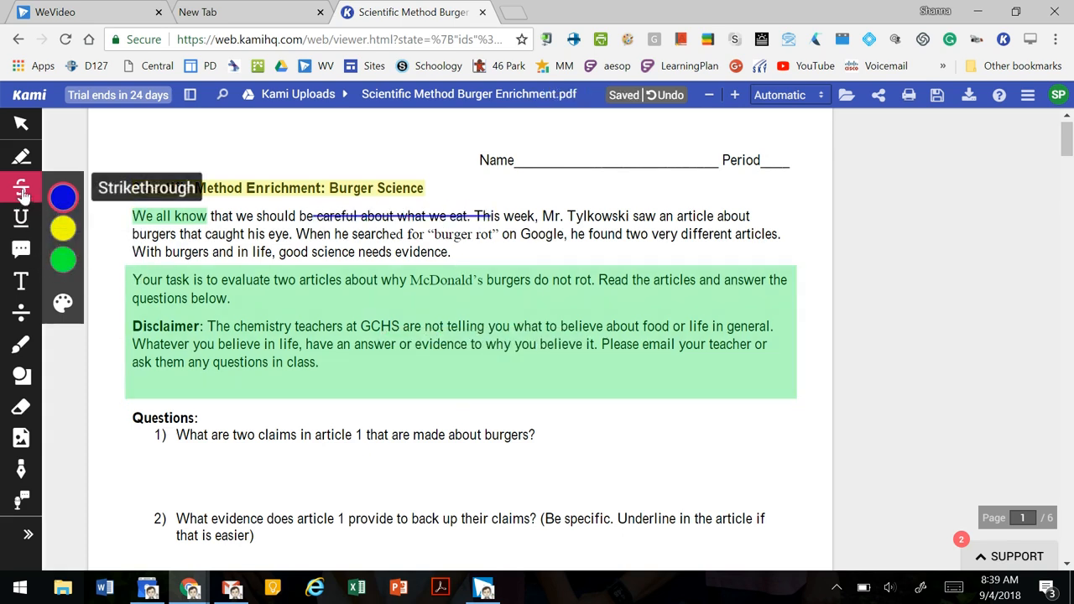
# Underline the teacher's name in the first paragraph in yellow.
pyautogui.click(22, 217)
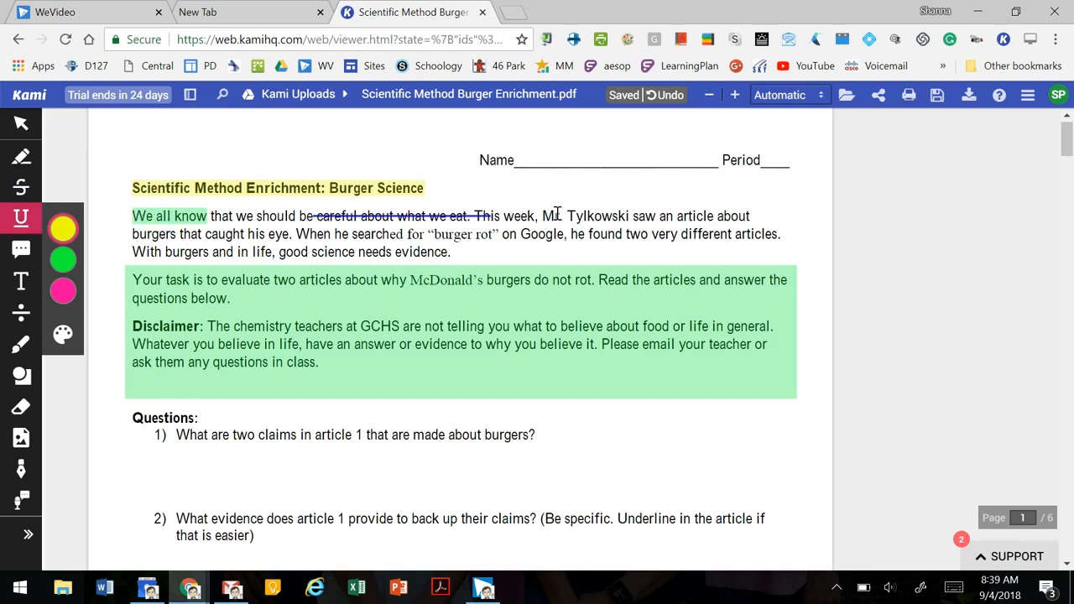
pyautogui.moveTo(543, 216); pyautogui.dragTo(631, 217)
pyautogui.click(636, 277)
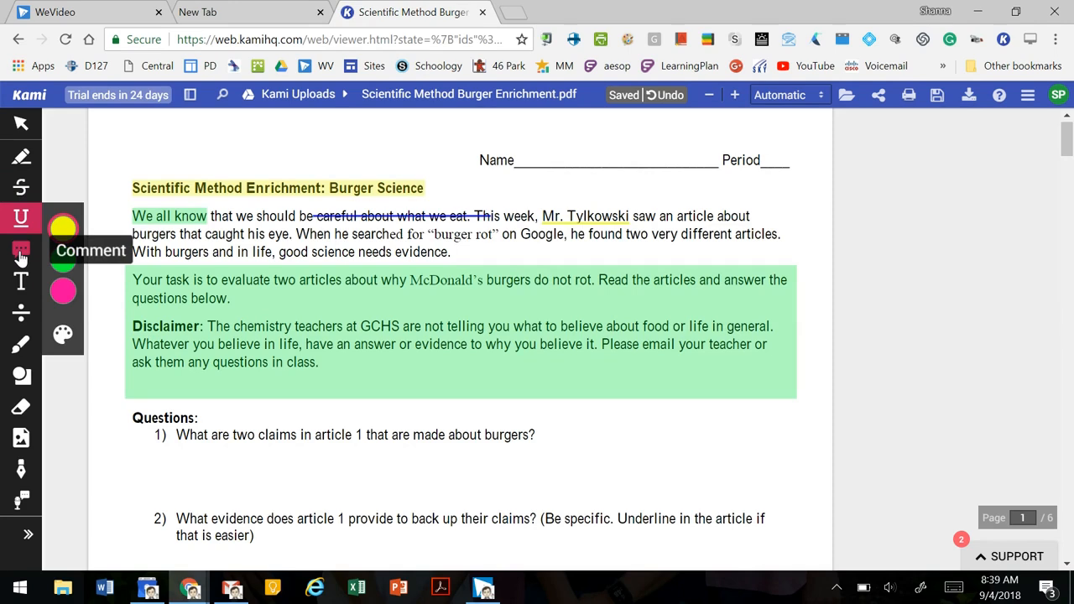
# Add a yellow text comment beside question 1 beginning "Type comments" and dictate the rest of its text by voice.
pyautogui.click(21, 252)
pyautogui.click(63, 252)
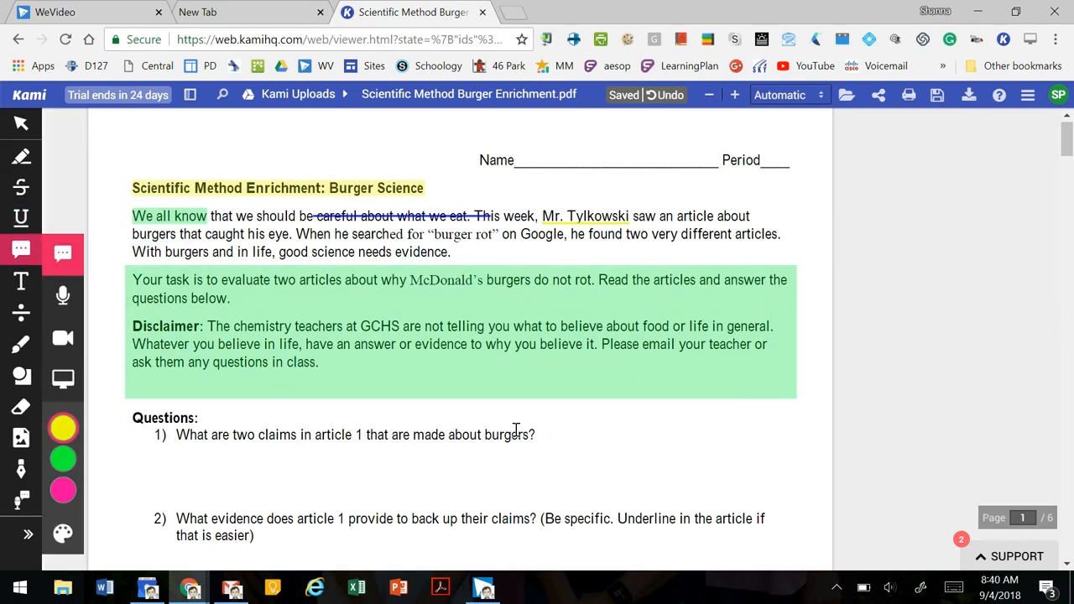
pyautogui.click(566, 434)
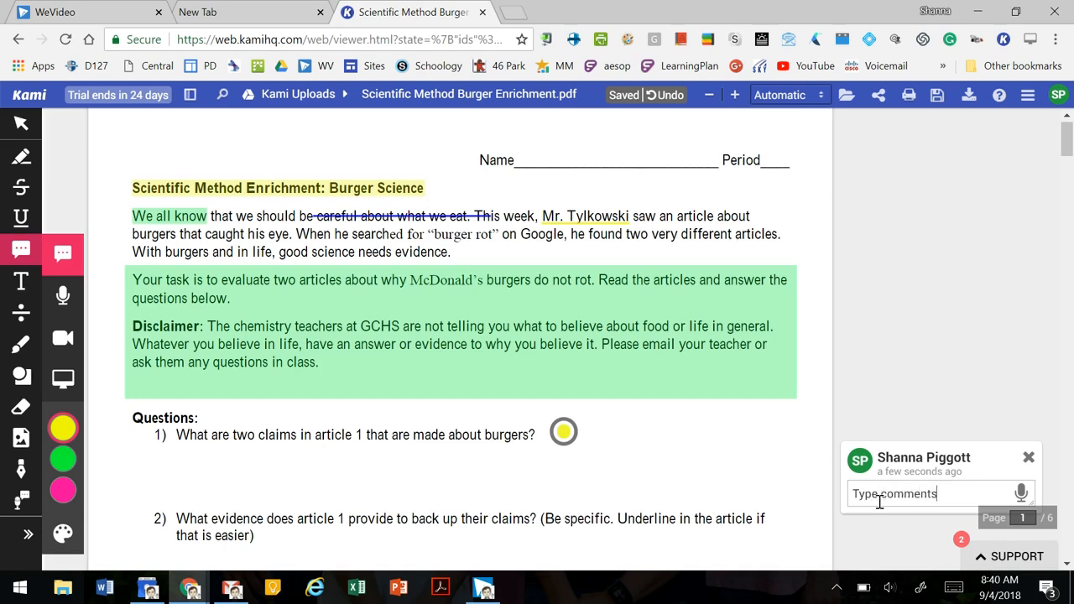
pyautogui.click(1022, 494)
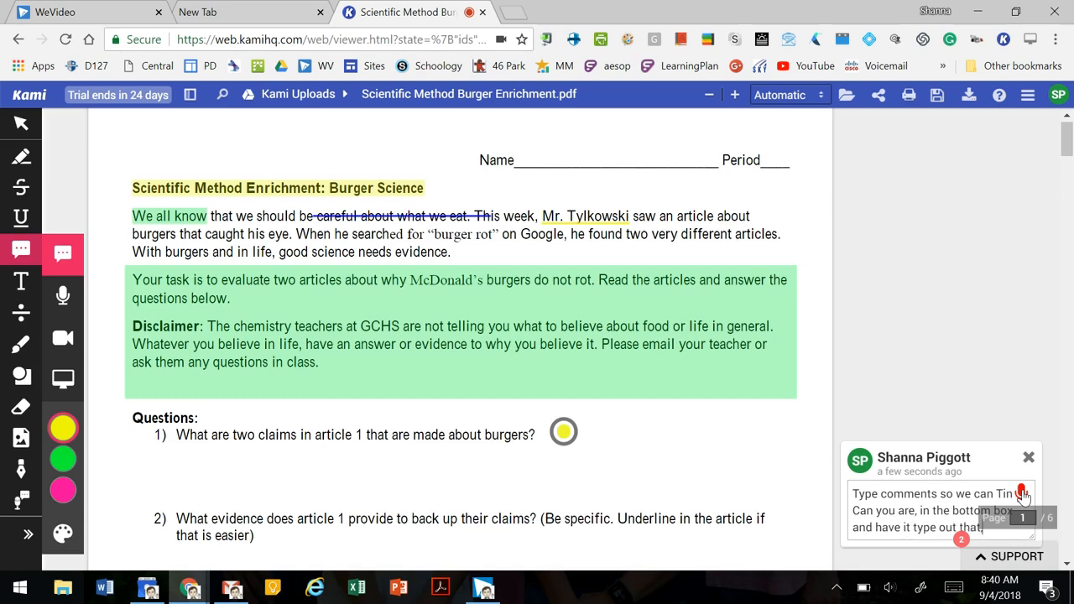
pyautogui.click(1022, 493)
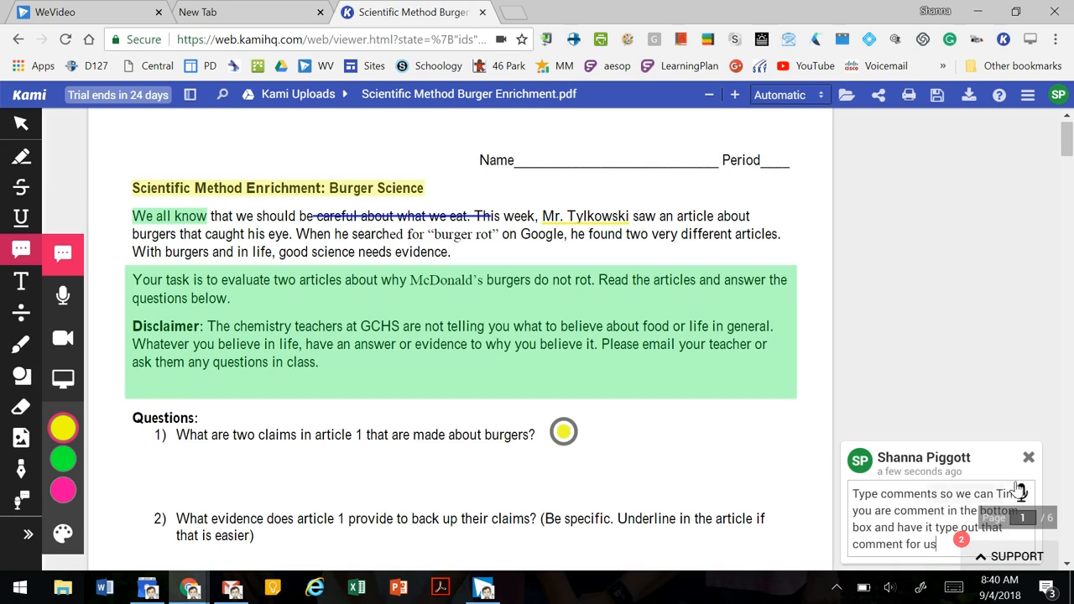
pyautogui.click(366, 340)
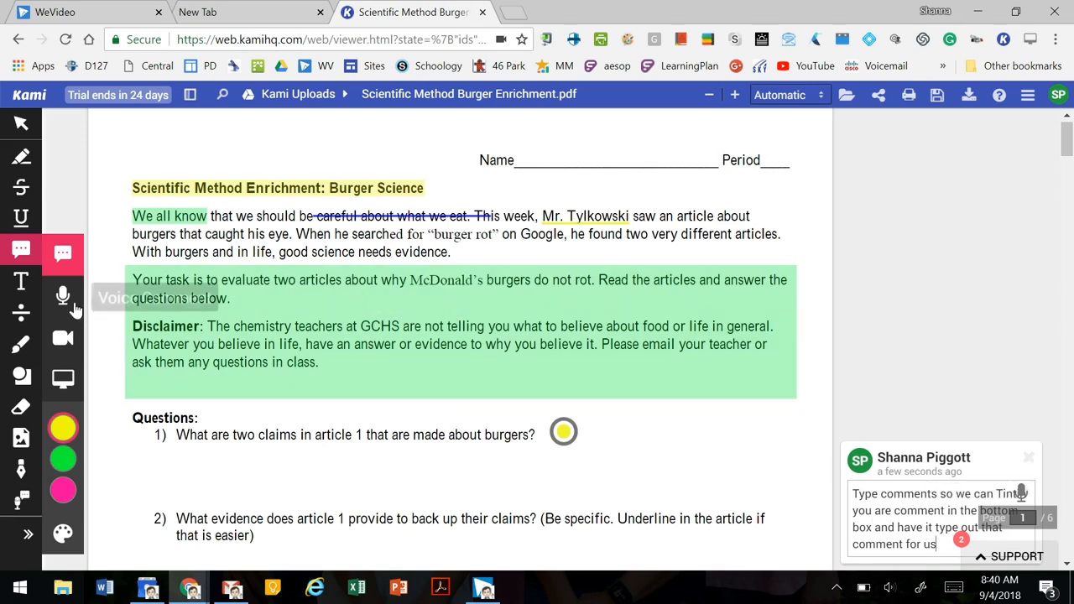
# Record a voice comment of about 7.5 seconds in the blank space below question 1.
pyautogui.click(63, 296)
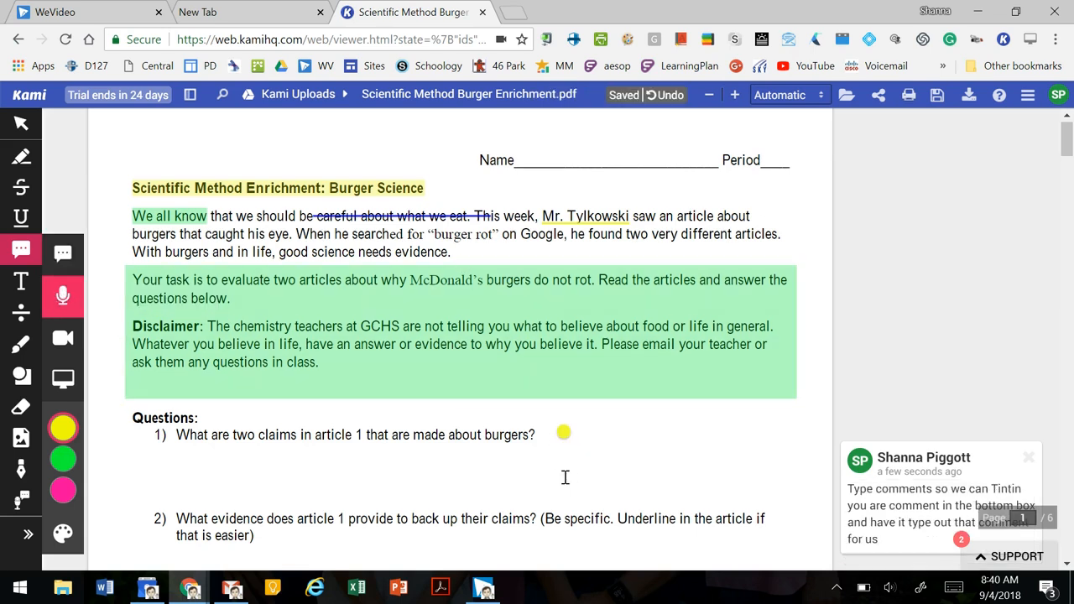
pyautogui.click(565, 478)
pyautogui.scroll(-2, 966, 413)
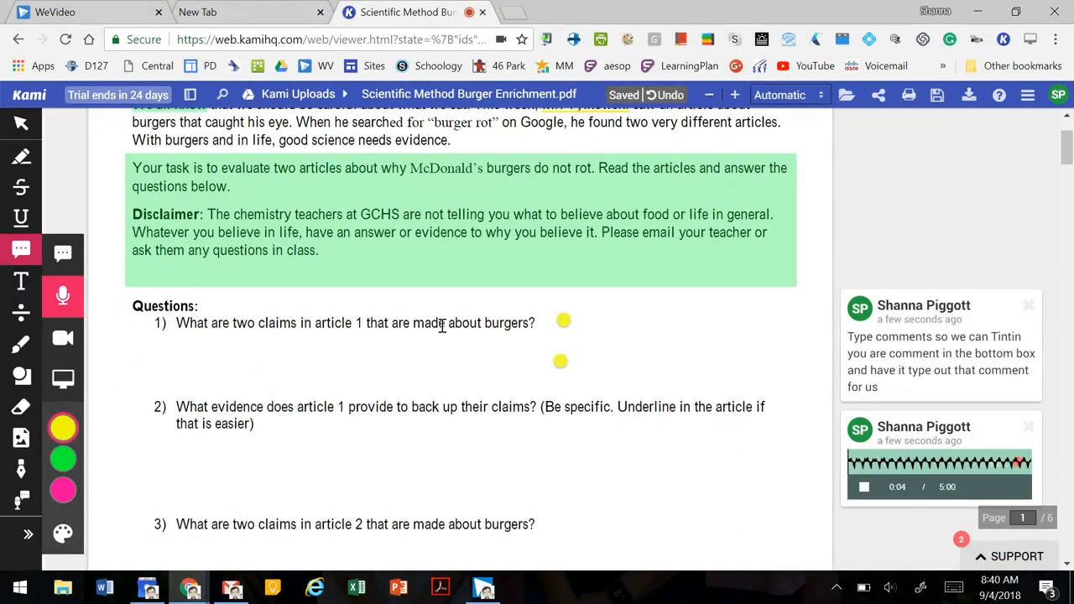
pyautogui.click(865, 490)
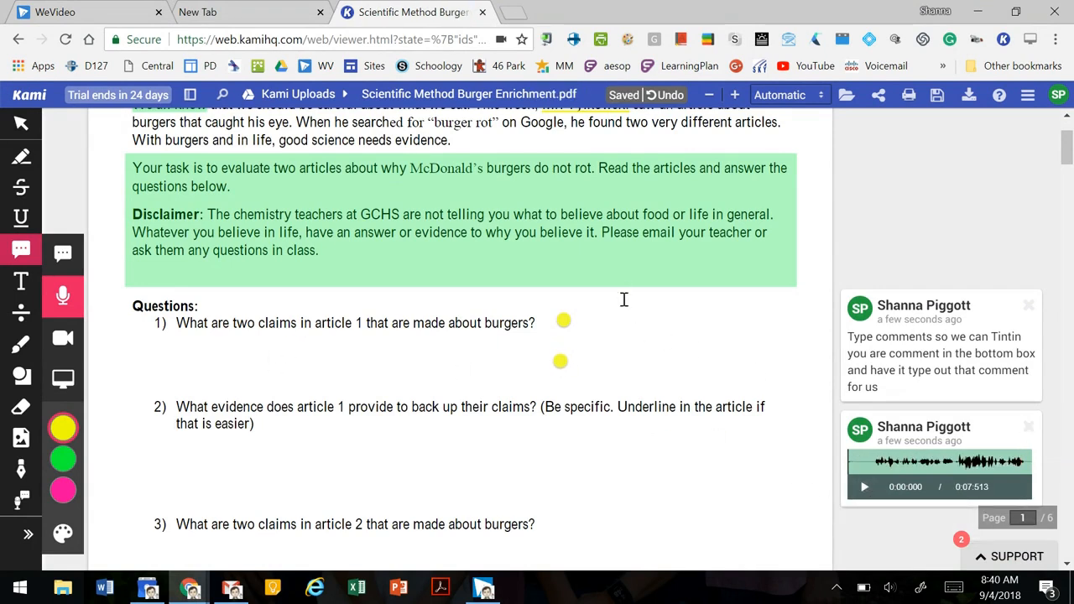
# Select the voice comment's marker below question 1 to view its reply field, and deselect it.
pyautogui.click(559, 361)
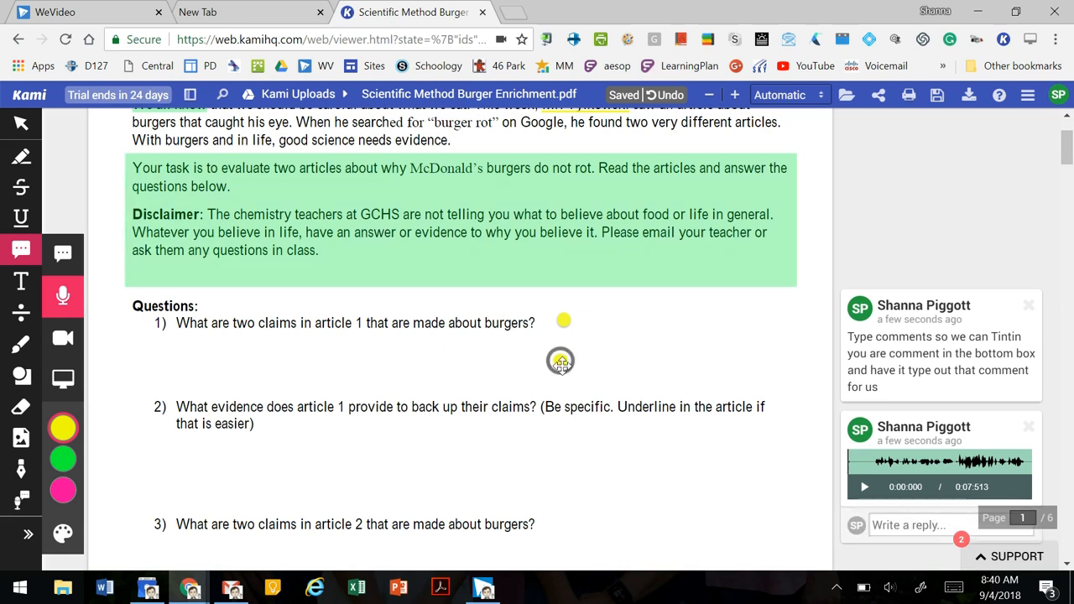
pyautogui.click(561, 364)
pyautogui.click(650, 368)
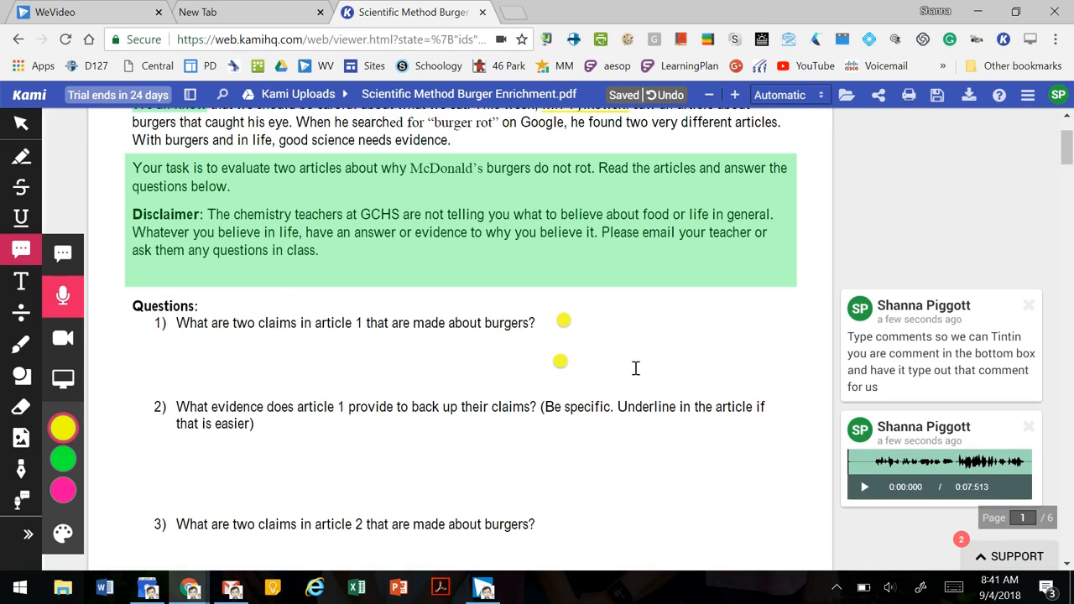
# Record a video comment of about 16 seconds in the blank space below question 2.
pyautogui.scroll(-1, 628, 366)
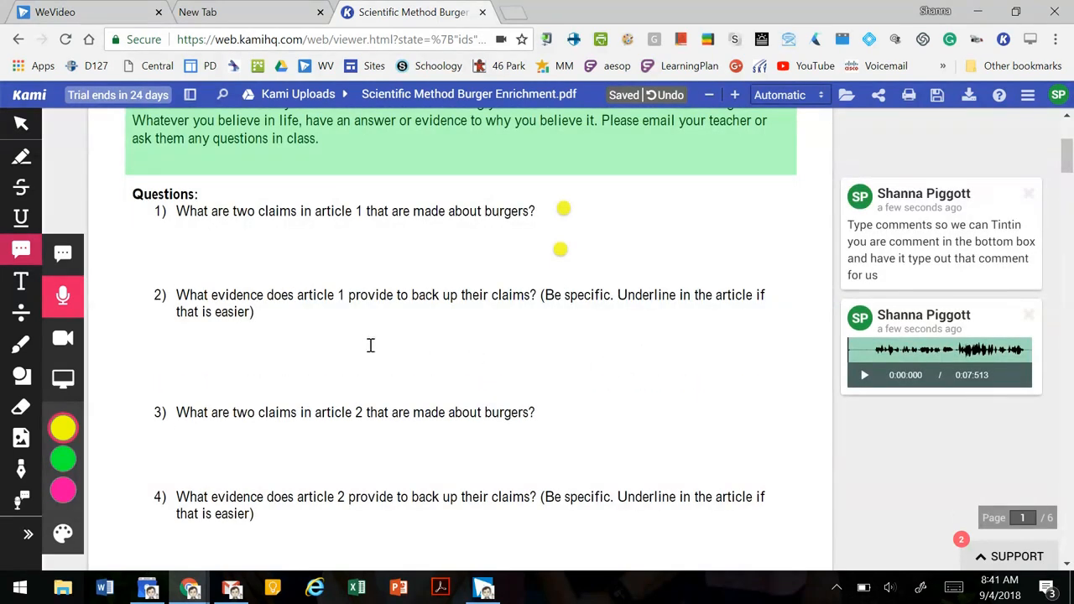
pyautogui.click(64, 340)
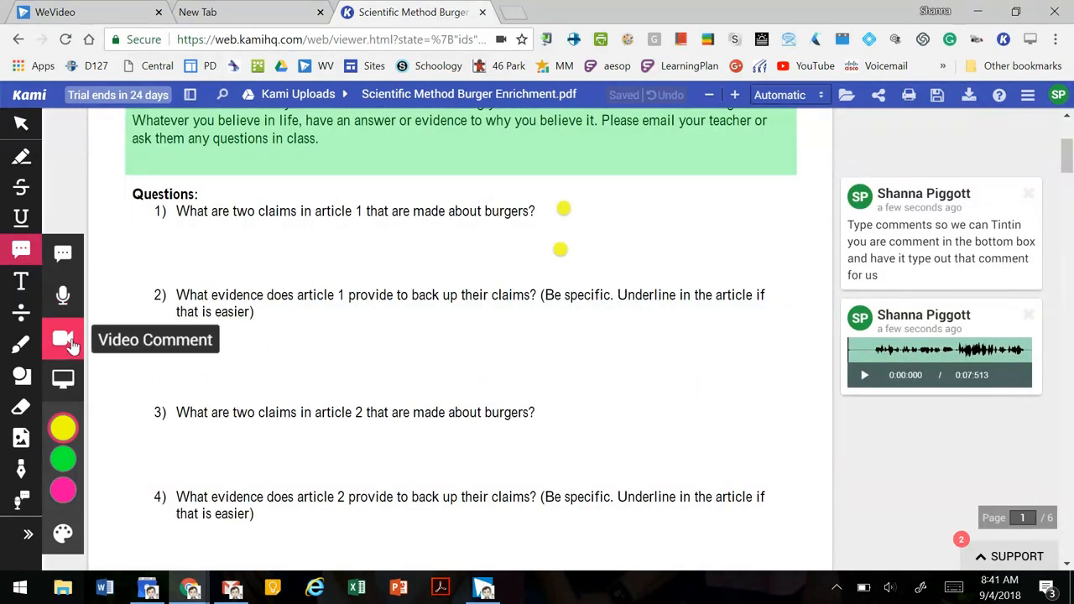
pyautogui.click(565, 317)
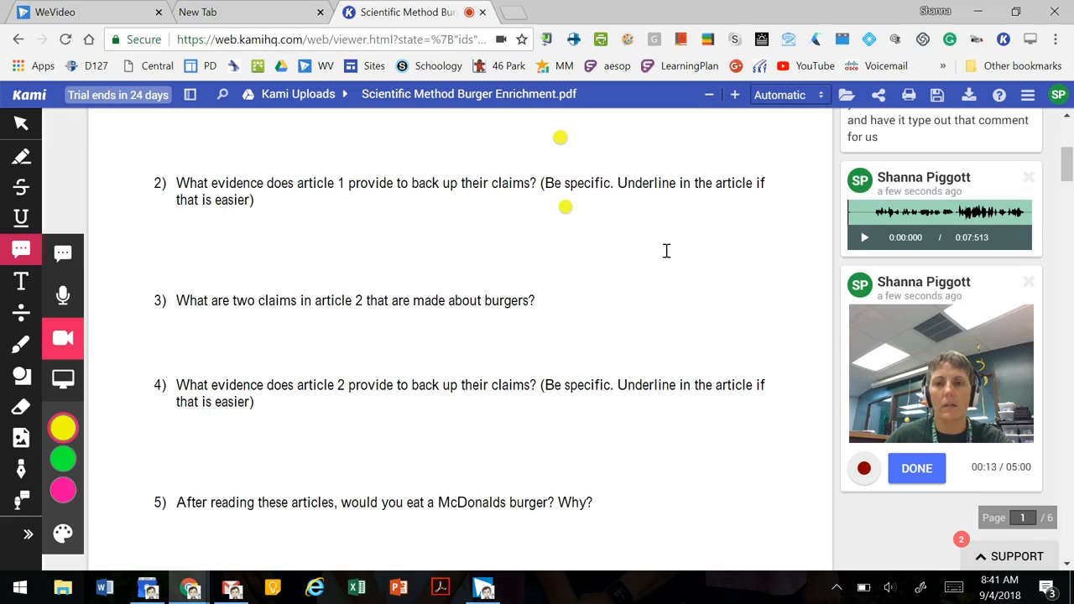
pyautogui.click(927, 468)
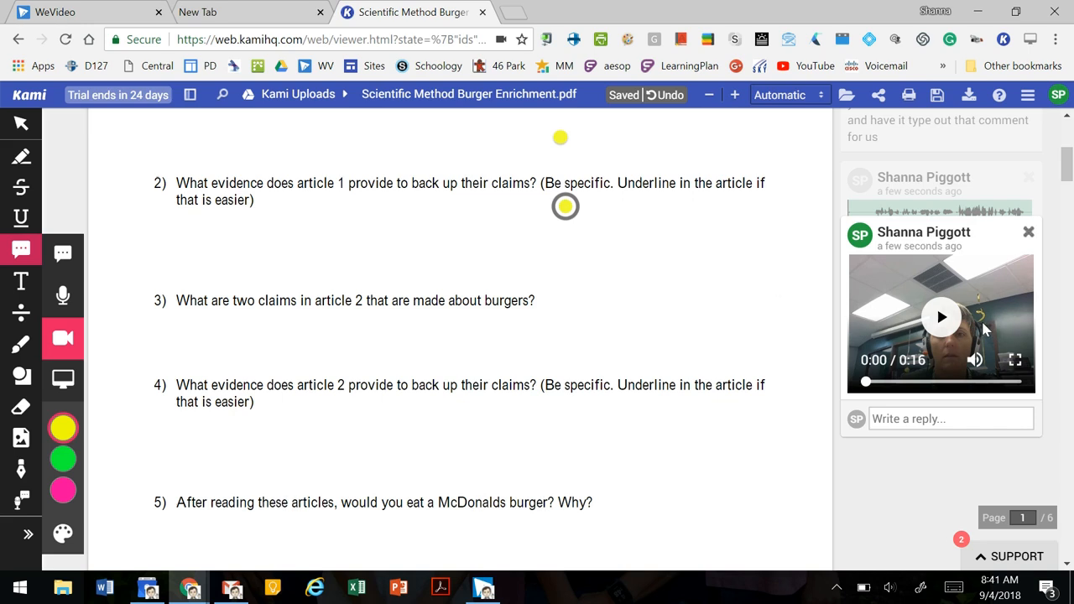
# Add a pink size 24 text box reading "Textbox" near the end of question 3.
pyautogui.scroll(5, 460, 225)
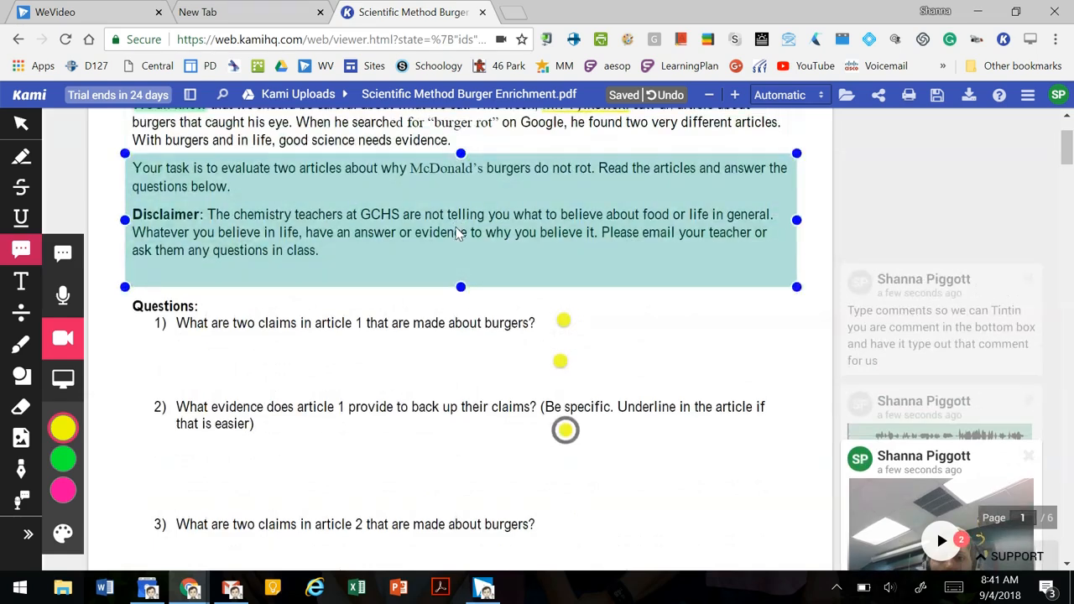
pyautogui.scroll(-3, 408, 320)
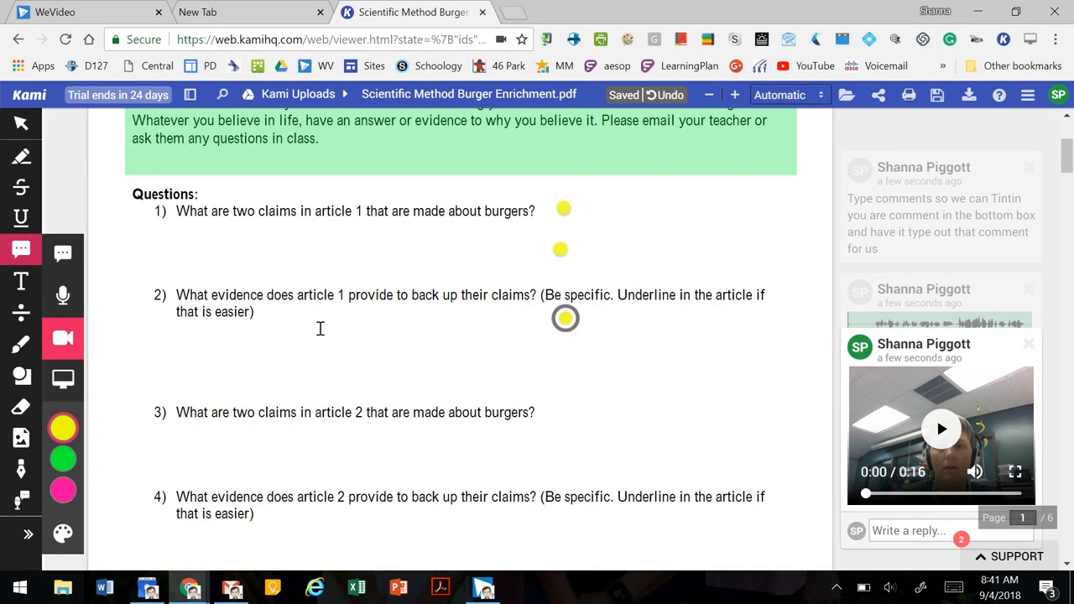
pyautogui.click(22, 284)
pyautogui.scroll(-3, 604, 367)
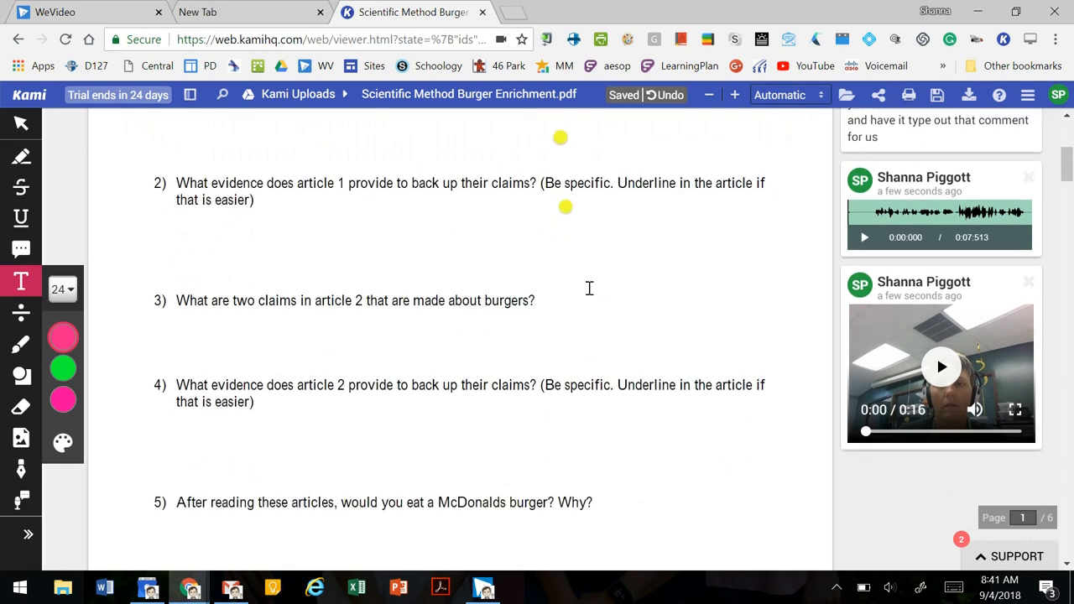
pyautogui.click(576, 282)
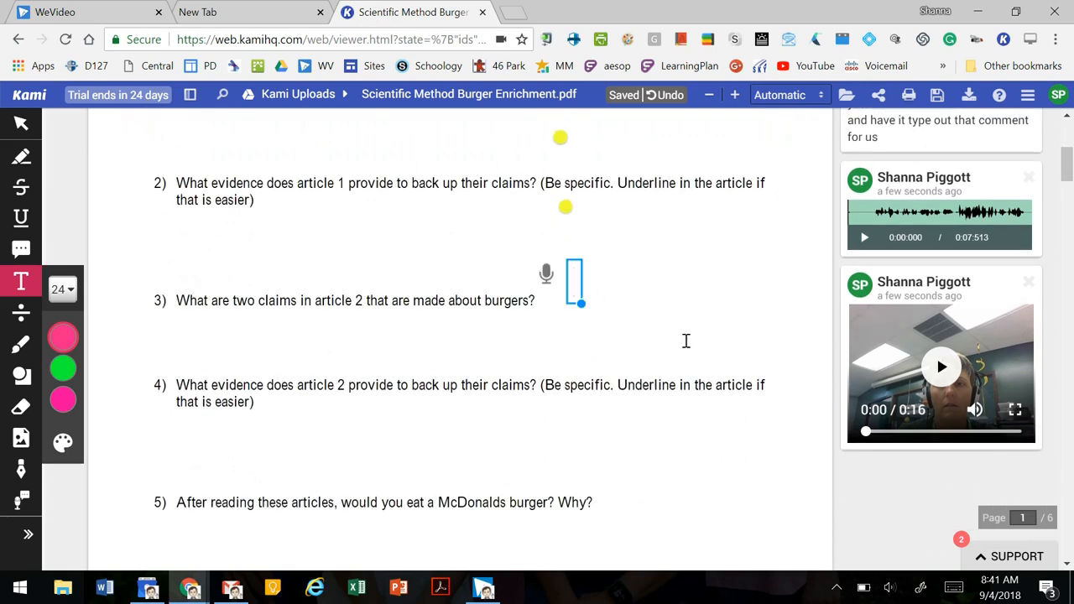
pyautogui.write('Te')
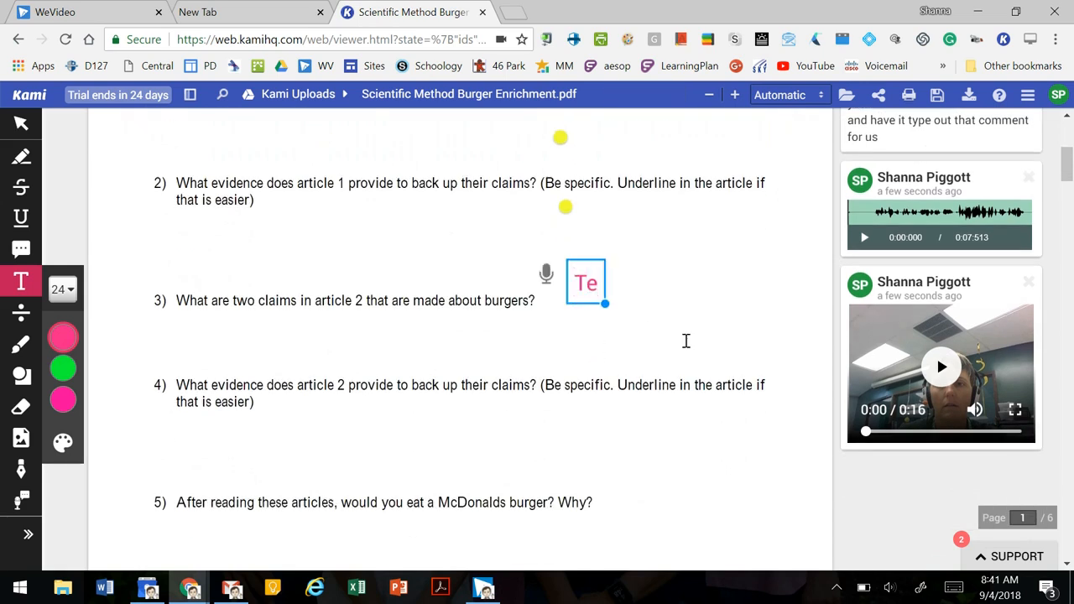
pyautogui.write('xt')
pyautogui.press('BackSpace')
pyautogui.write('xtbo')
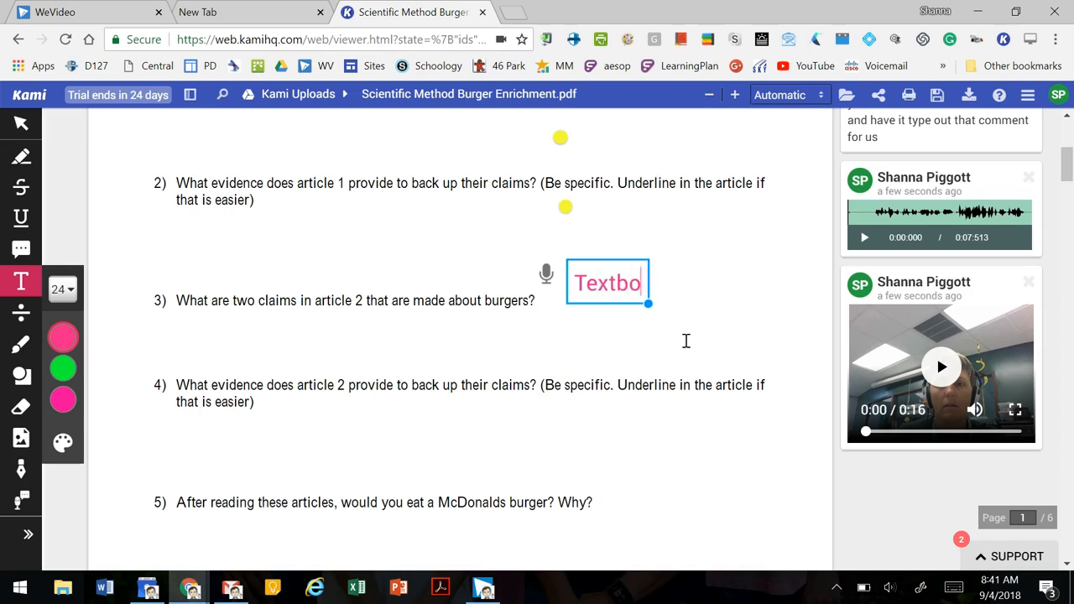
pyautogui.write('x')
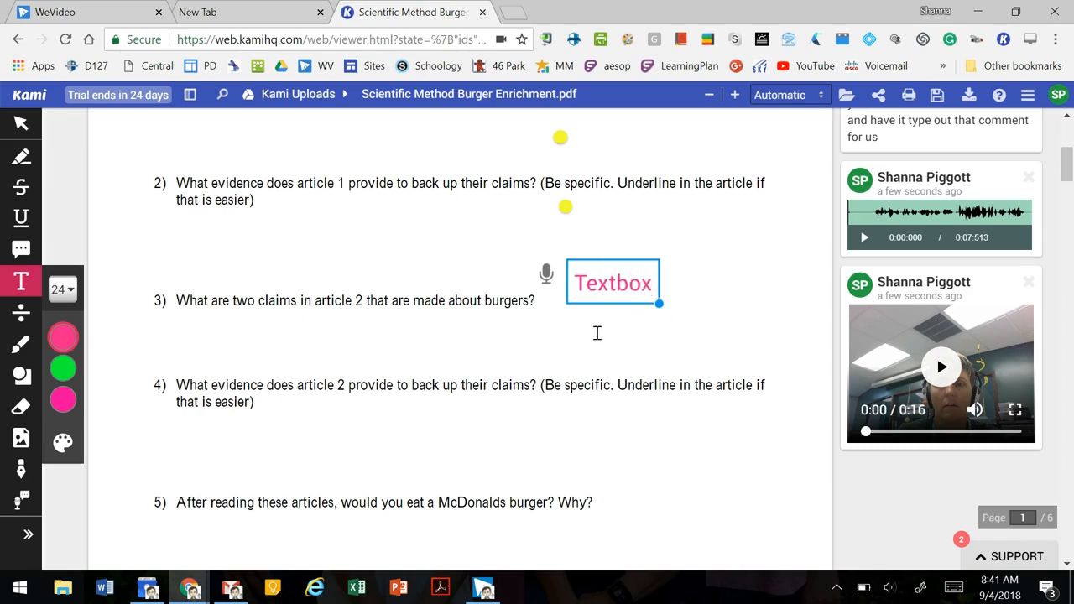
# Move the "Textbox" text up and to the right, into the blank space between questions 2 and 3.
pyautogui.click(607, 282)
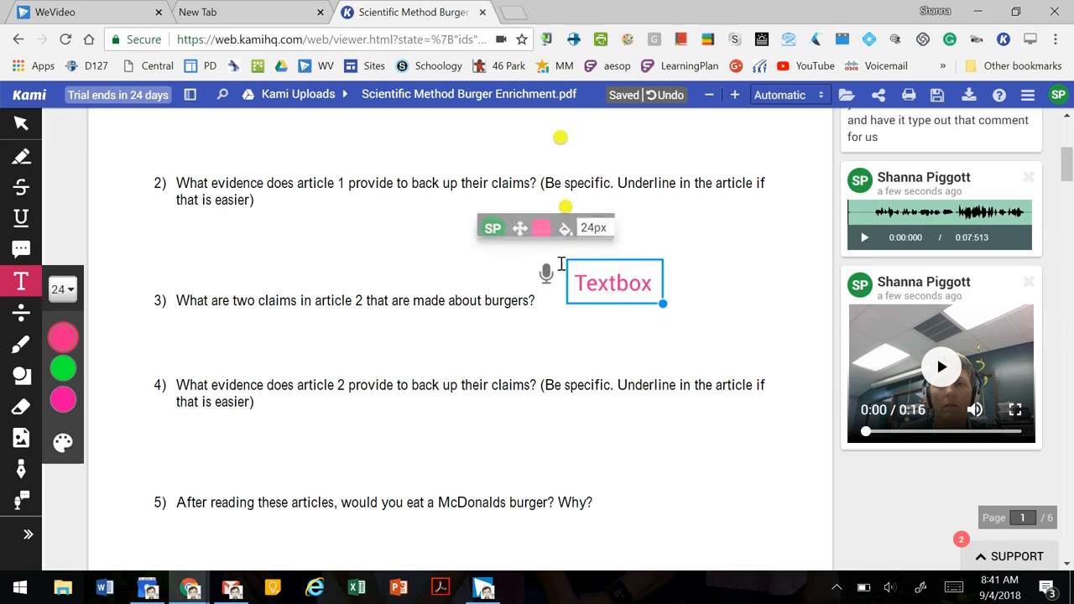
pyautogui.moveTo(520, 229); pyautogui.dragTo(668, 200)
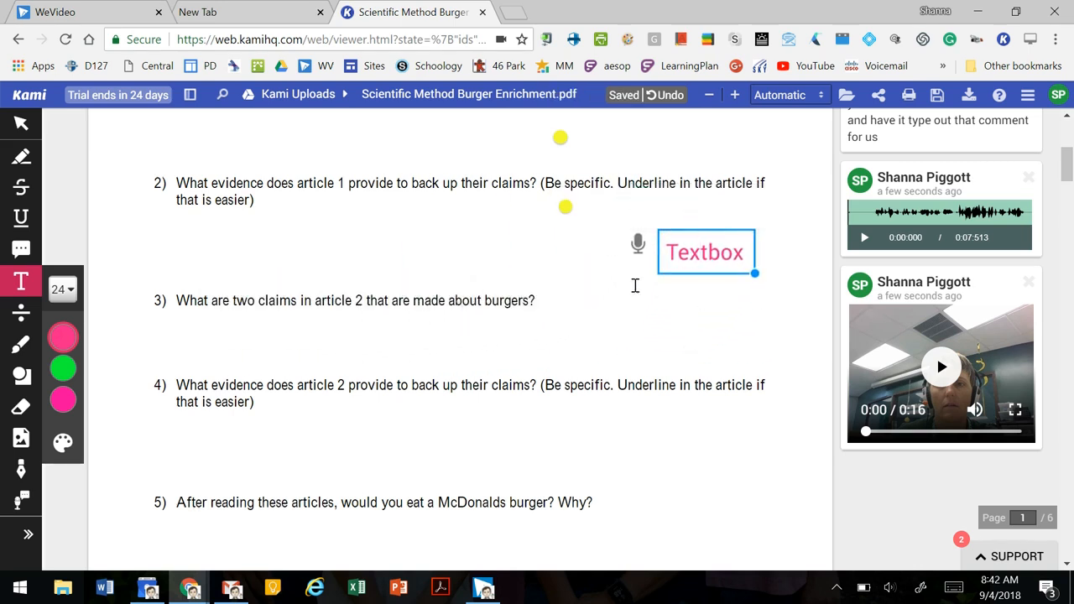
# Browse the math symbols available for the Equation tool.
pyautogui.moveTo(67, 353)
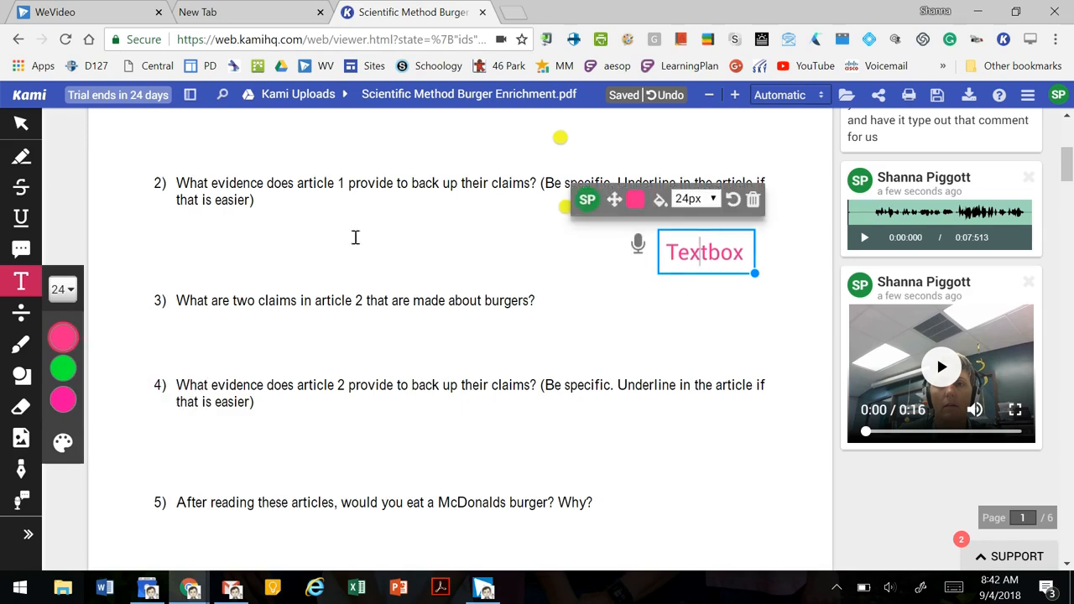
pyautogui.click(21, 312)
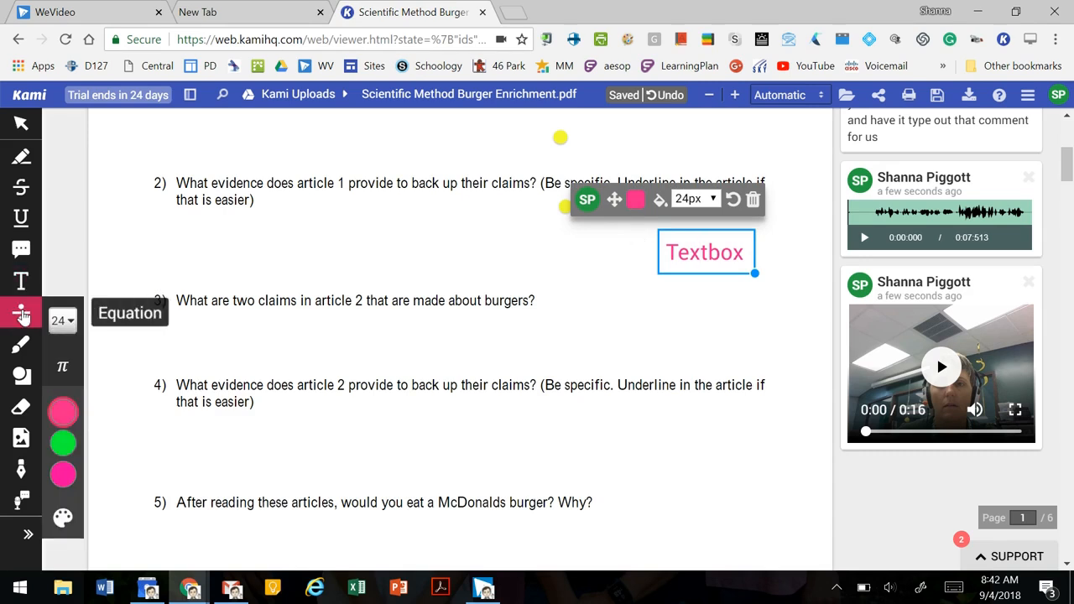
pyautogui.click(62, 369)
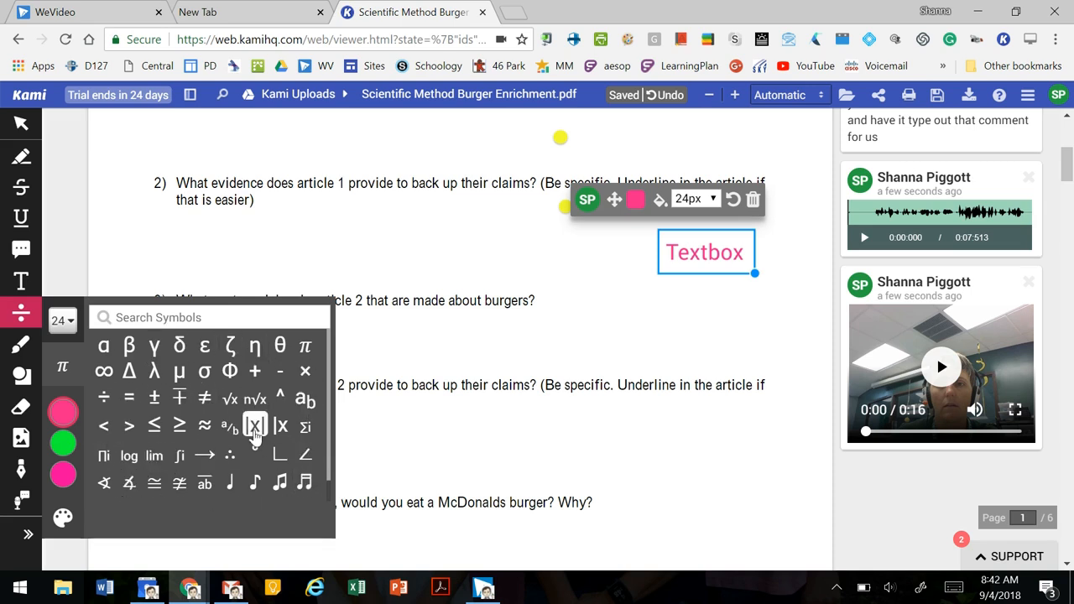
pyautogui.scroll(-1, 255, 431)
pyautogui.scroll(1, 256, 429)
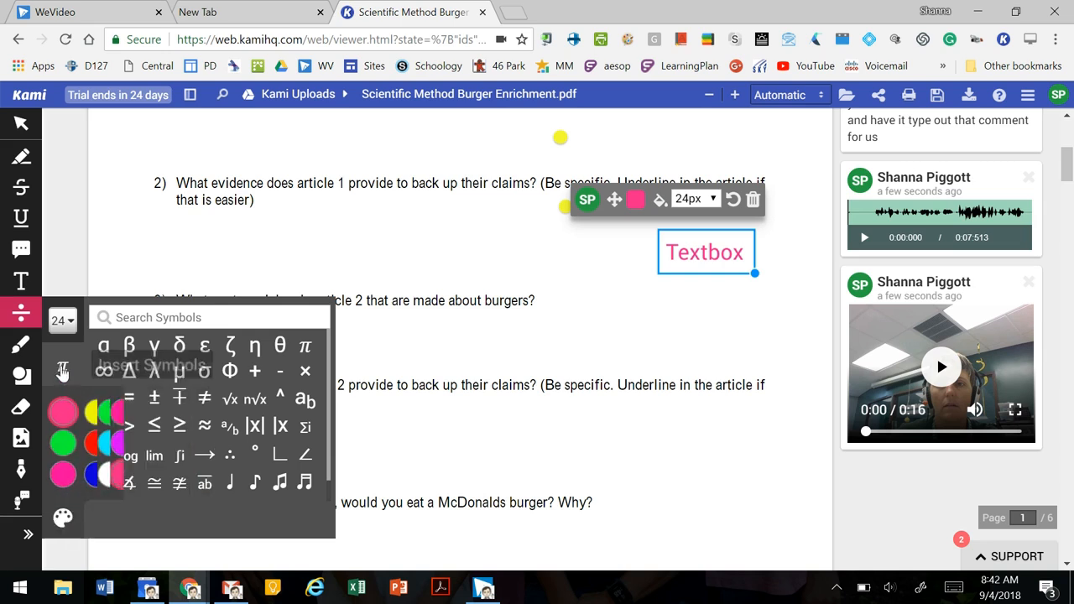
# Handwrite "To take notes" freehand in red with stroke width 1 between questions 2 and 3.
pyautogui.click(19, 345)
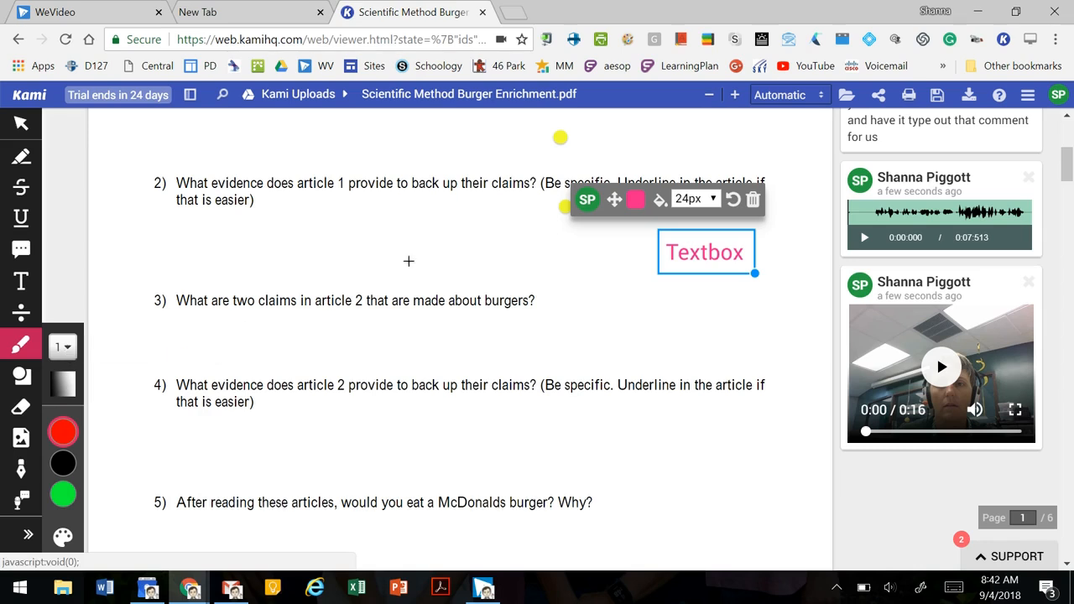
pyautogui.click(65, 347)
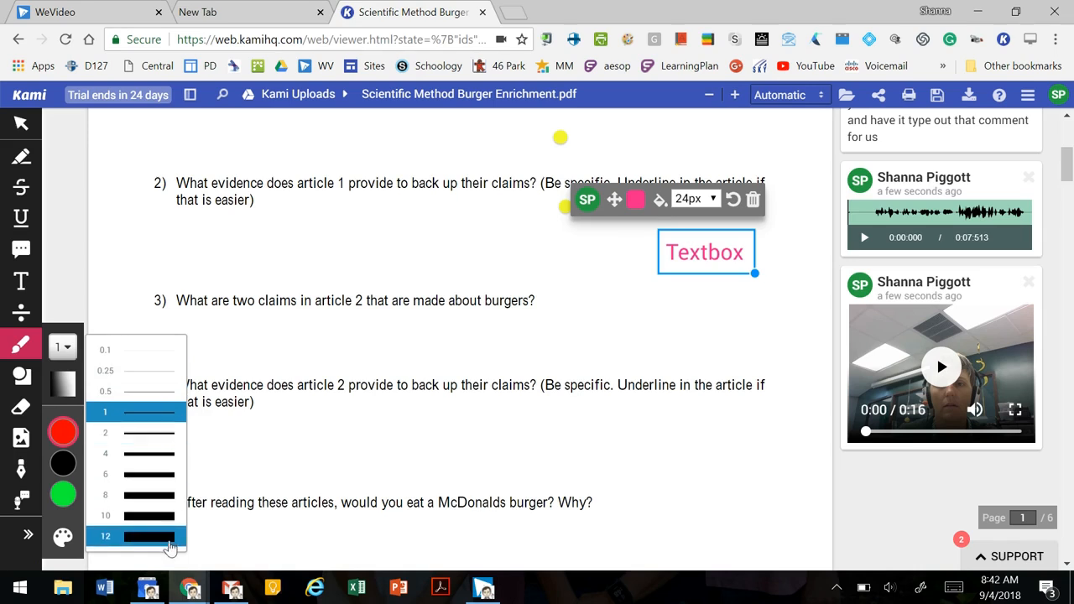
pyautogui.click(147, 412)
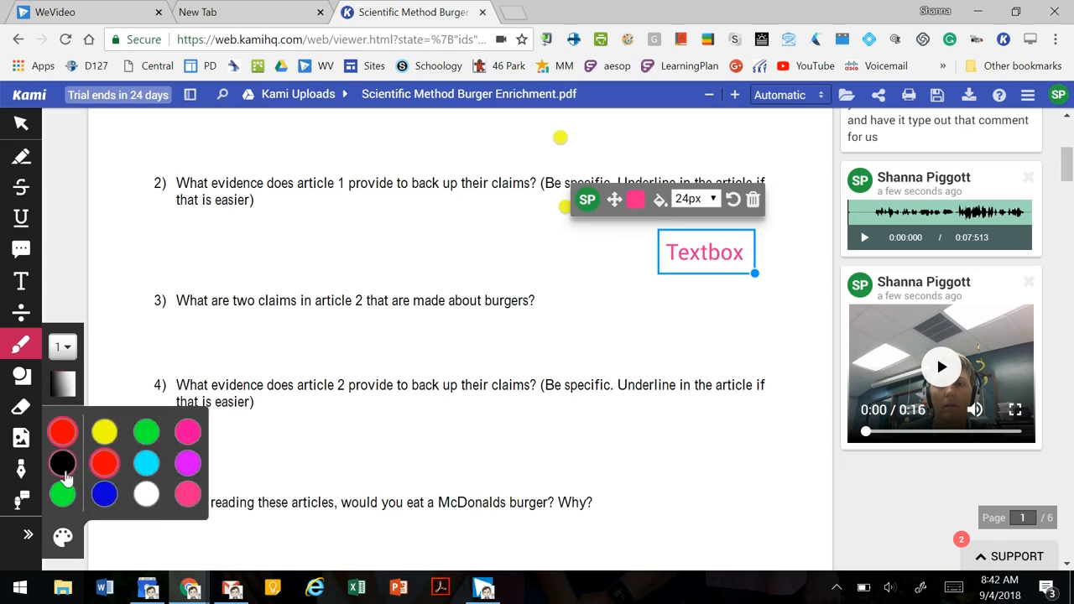
pyautogui.moveTo(51, 438)
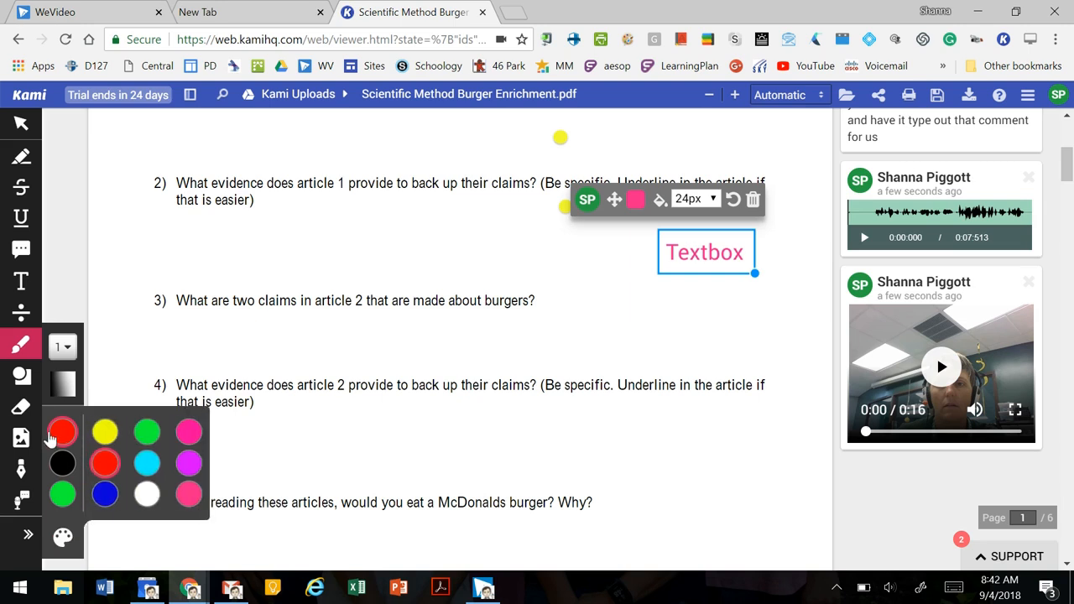
pyautogui.moveTo(281, 268)
pyautogui.mouseDown()
pyautogui.moveTo(286, 283)
pyautogui.moveTo(268, 260)
pyautogui.moveTo(294, 251)
pyautogui.mouseUp()
pyautogui.moveTo(293, 273); pyautogui.dragTo(297, 271)
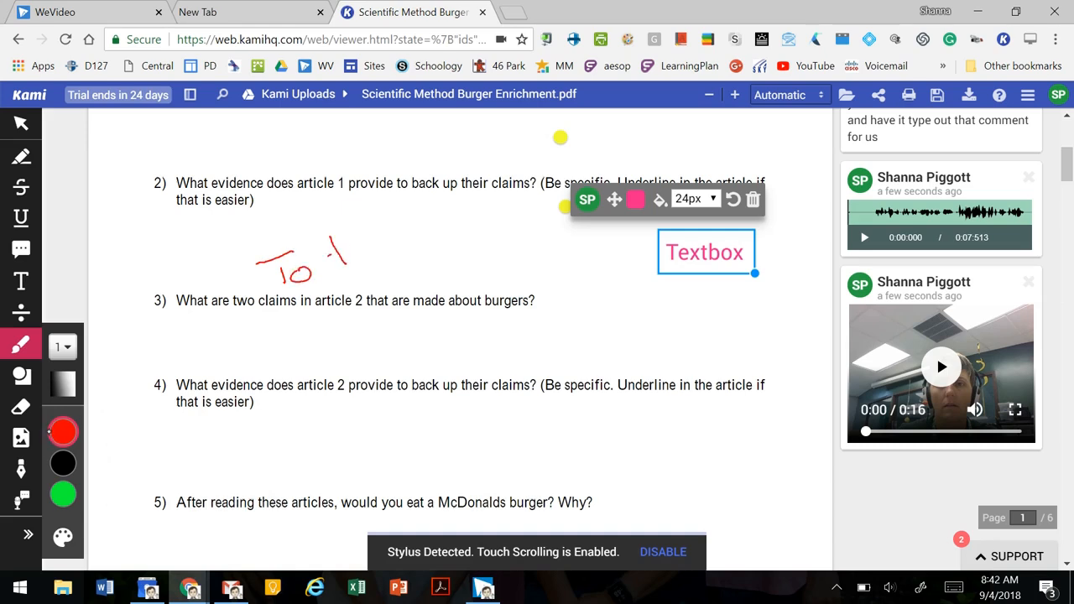
pyautogui.moveTo(374, 286)
pyautogui.mouseDown()
pyautogui.moveTo(402, 278)
pyautogui.moveTo(440, 242)
pyautogui.mouseUp()
pyautogui.moveTo(430, 243); pyautogui.dragTo(459, 226)
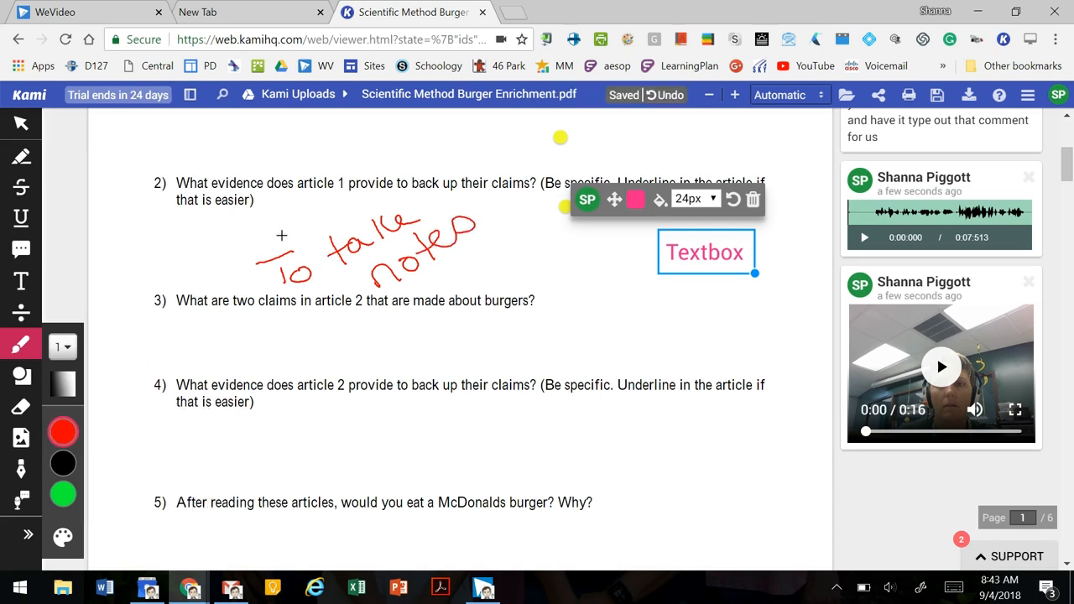
# Move the handwritten "To take notes" slightly up and to the left, closer to question 2.
pyautogui.click(18, 125)
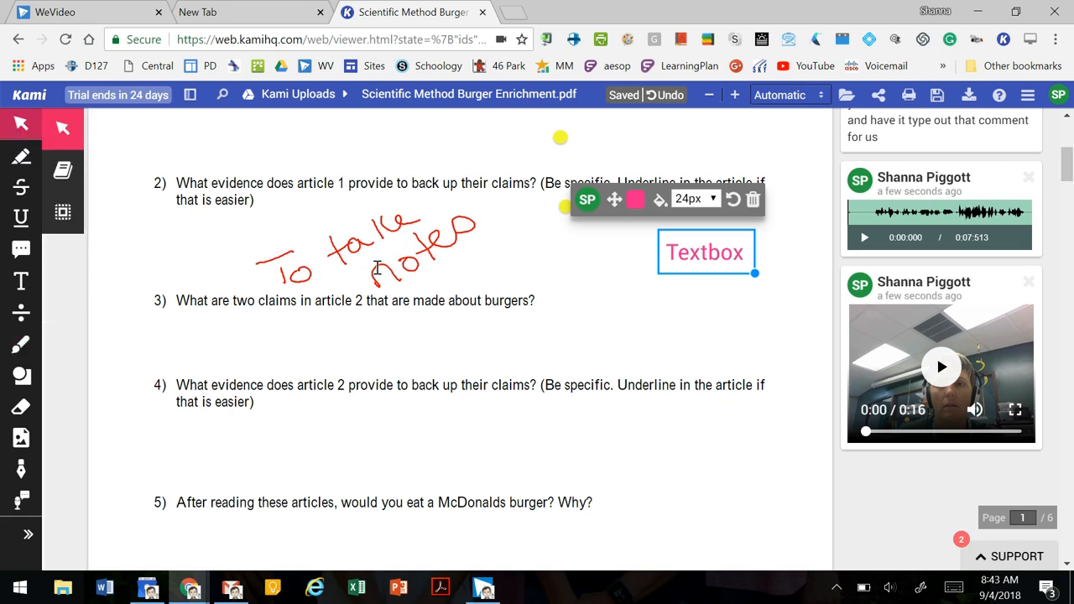
pyautogui.moveTo(378, 267)
pyautogui.mouseDown()
pyautogui.moveTo(399, 294)
pyautogui.moveTo(249, 238)
pyautogui.moveTo(658, 209)
pyautogui.moveTo(526, 370)
pyautogui.moveTo(344, 260)
pyautogui.mouseUp()
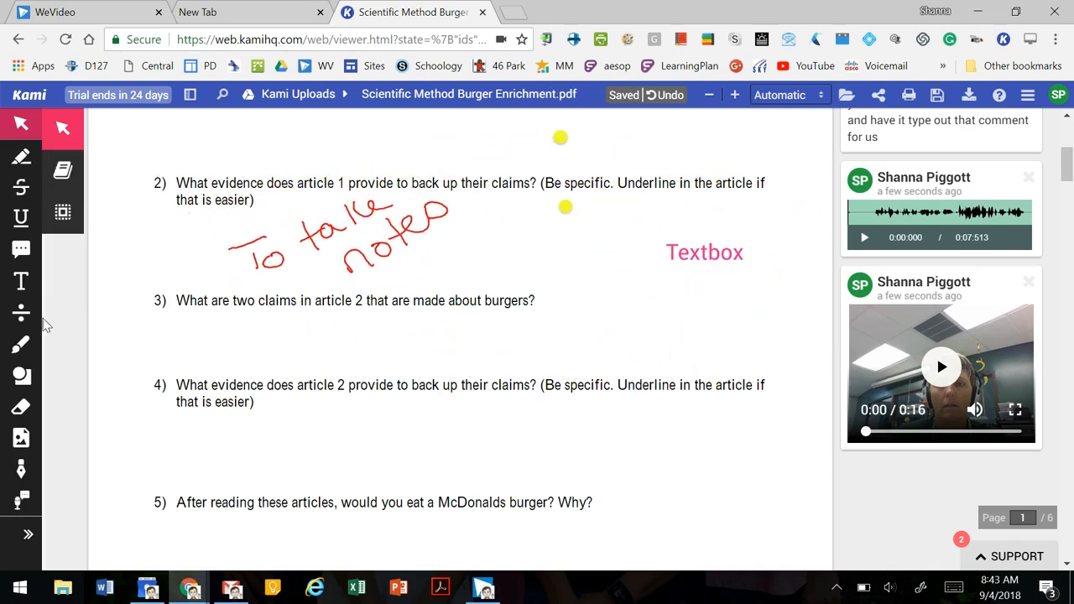
# Draw a pink ellipse with line width 1 around "What are two claims" in question 3.
pyautogui.click(20, 353)
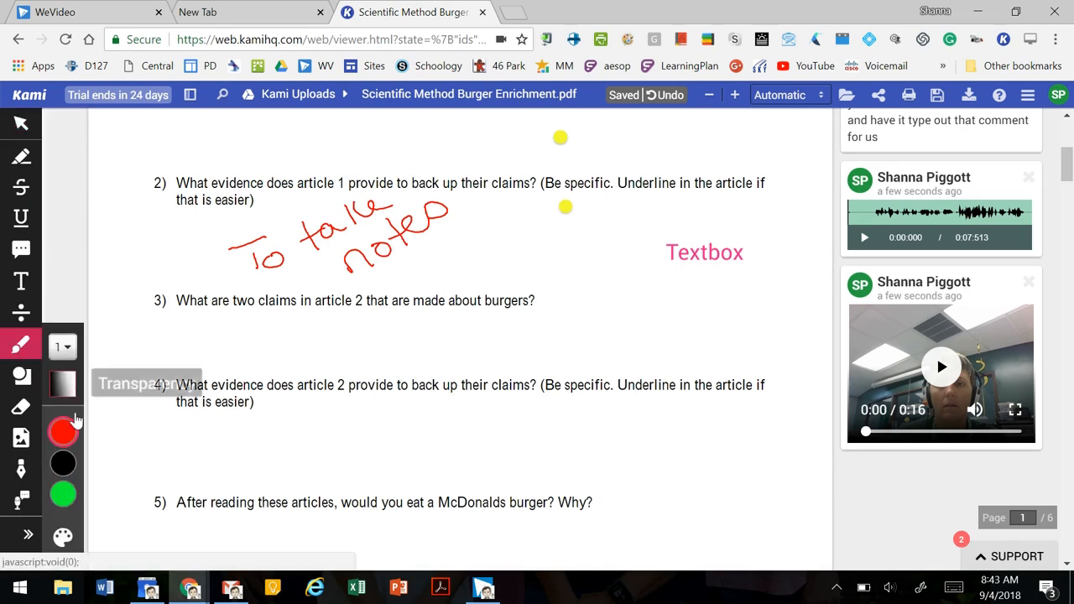
pyautogui.click(22, 379)
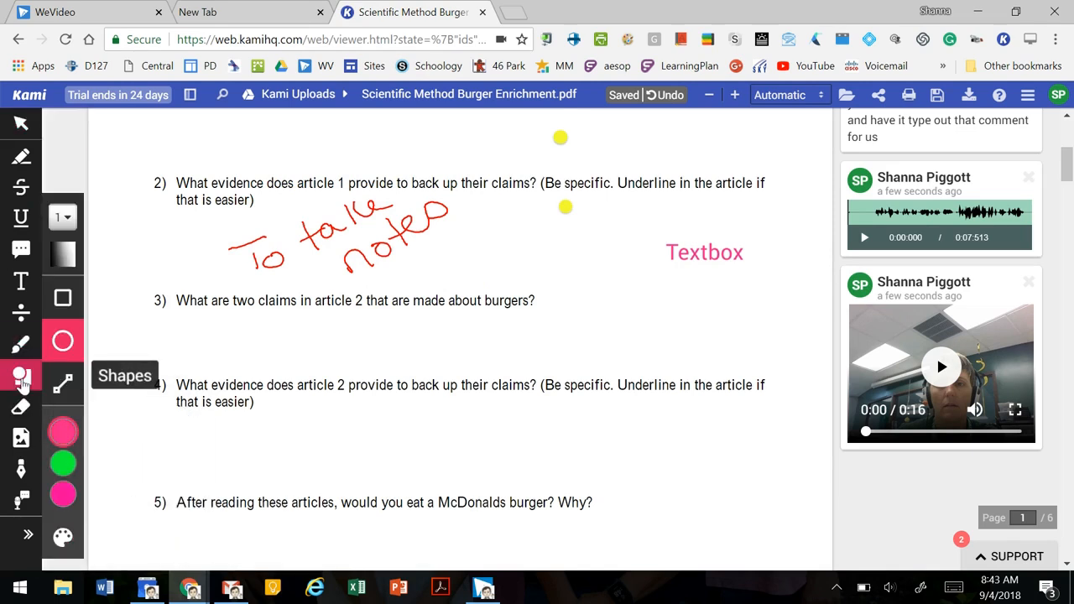
pyautogui.click(64, 301)
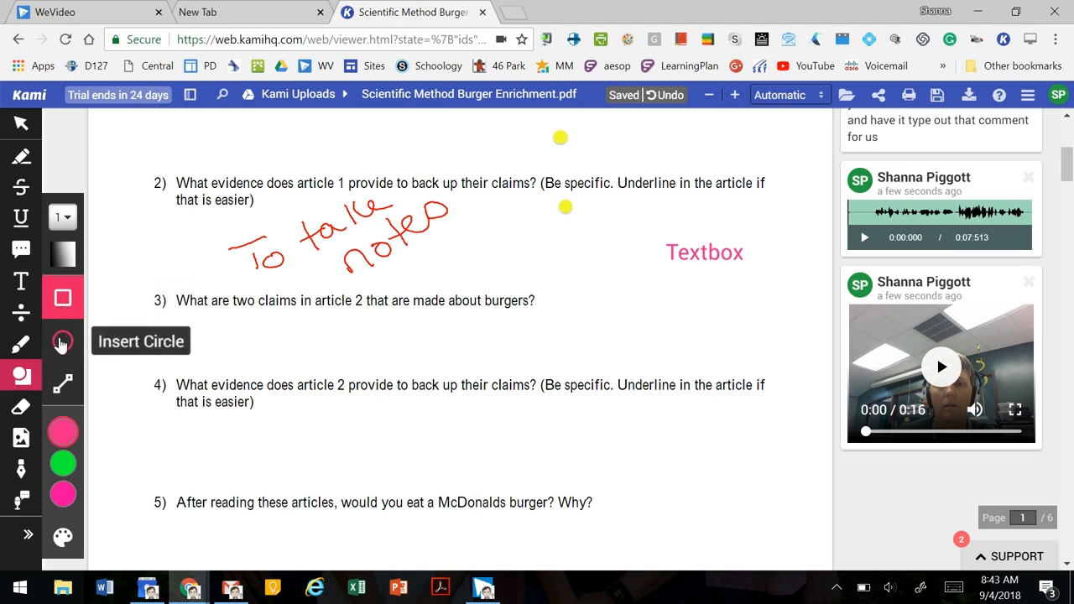
pyautogui.click(62, 340)
pyautogui.click(56, 386)
pyautogui.click(63, 341)
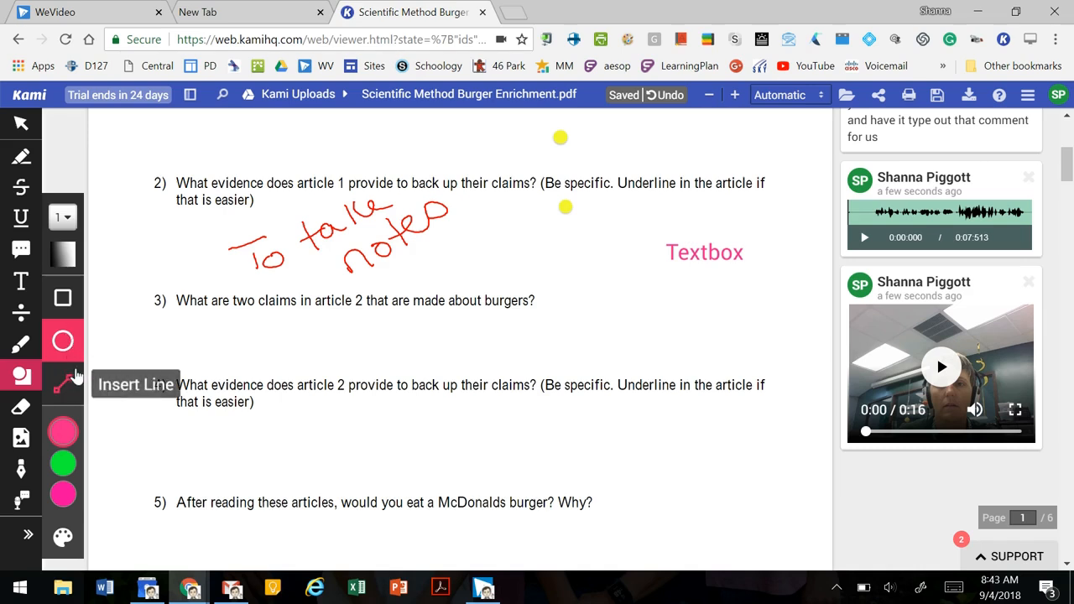
pyautogui.moveTo(165, 282); pyautogui.dragTo(297, 317)
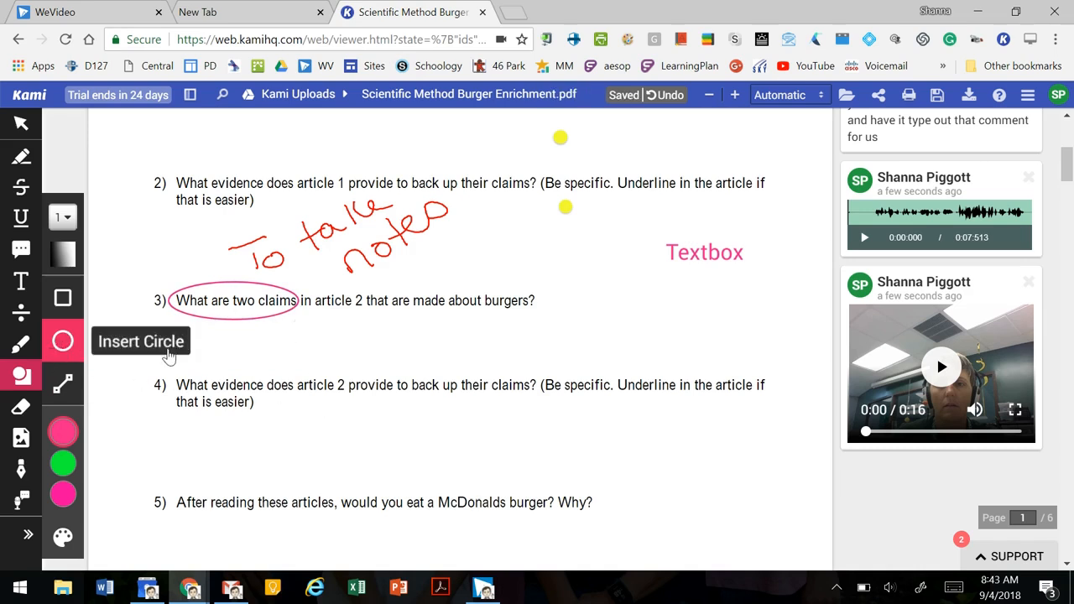
# Draw a pink ellipse around the burger labelled 1994 in the Article 1 photo on page 3.
pyautogui.scroll(-20, 276, 376)
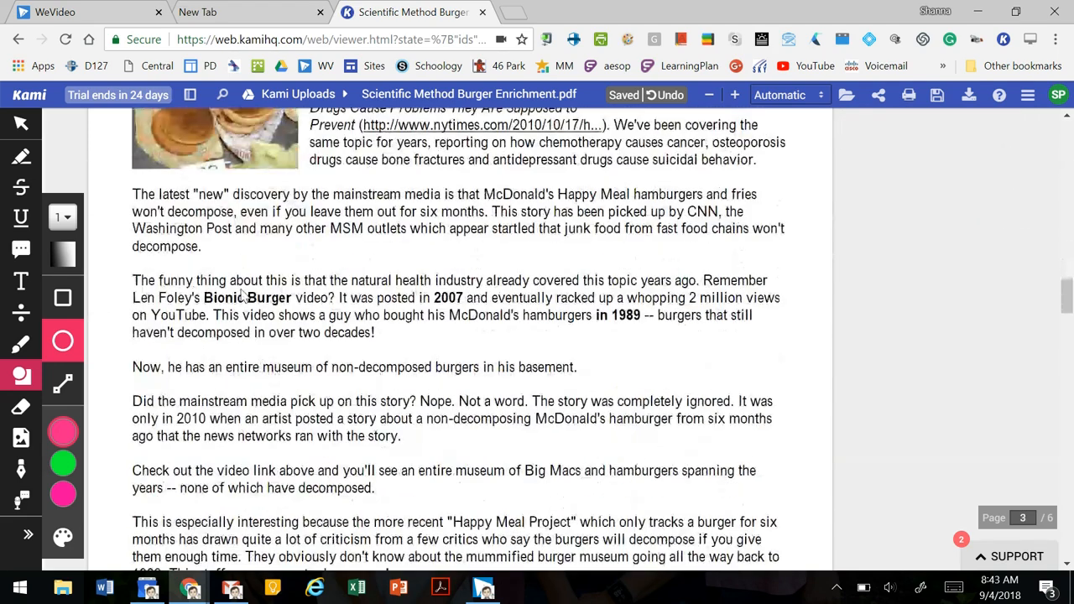
pyautogui.scroll(3, 243, 293)
pyautogui.moveTo(139, 278); pyautogui.dragTo(226, 390)
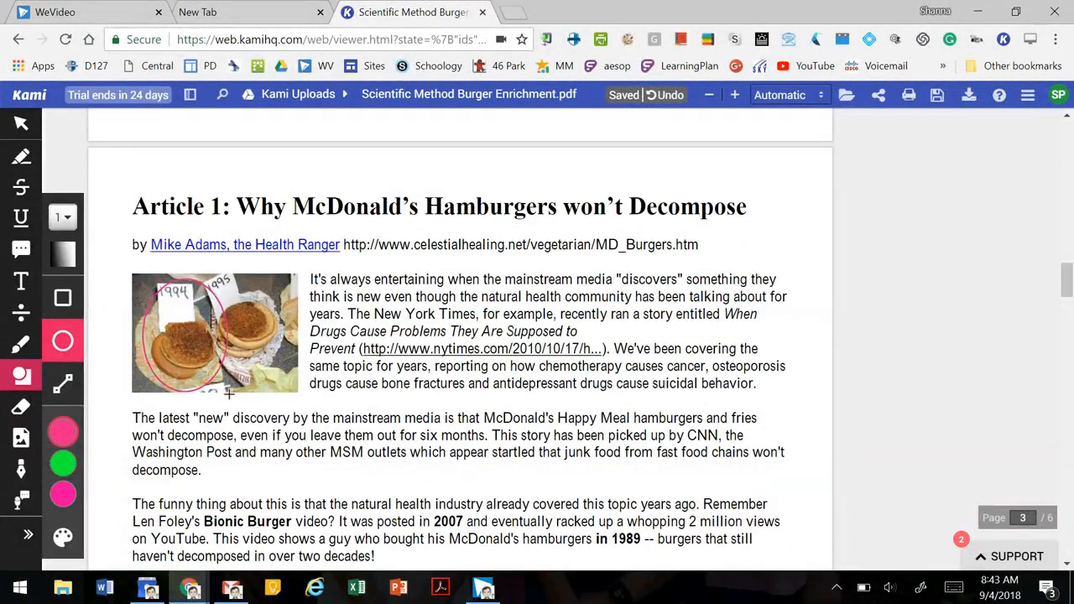
# Erase the pink ellipse around "What are two claims" in question 3 on page 1.
pyautogui.scroll(2, 407, 483)
pyautogui.scroll(15, 386, 469)
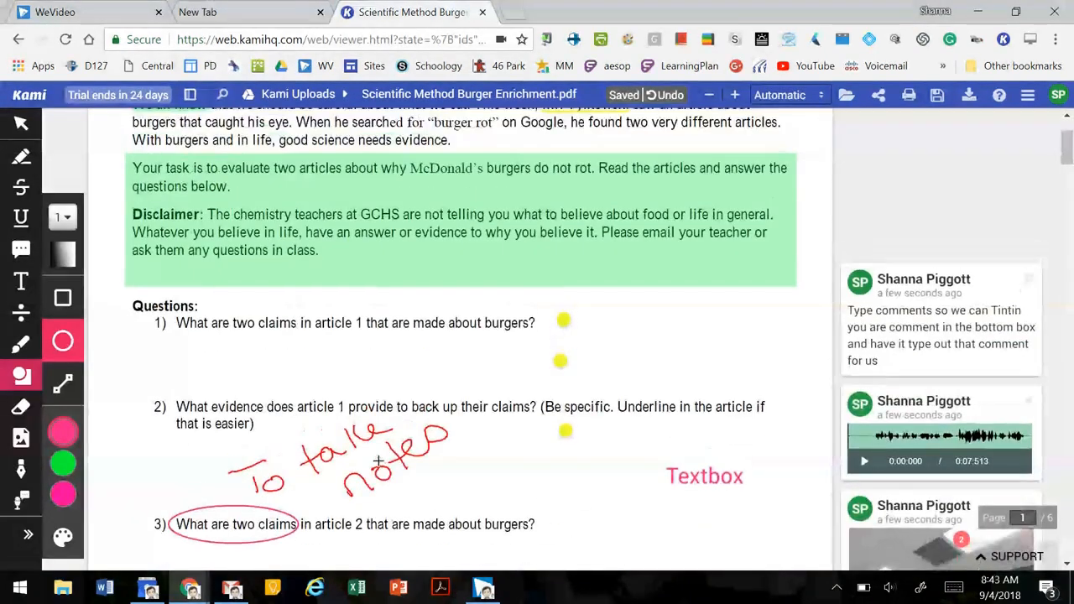
pyautogui.scroll(-3, 378, 460)
pyautogui.click(22, 409)
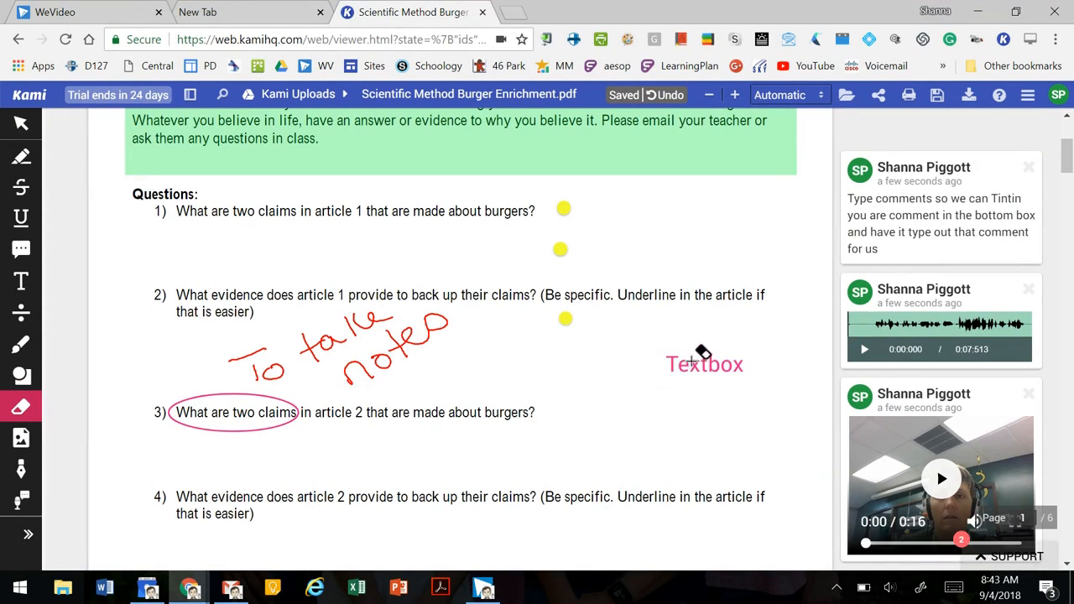
pyautogui.moveTo(271, 444); pyautogui.dragTo(228, 388)
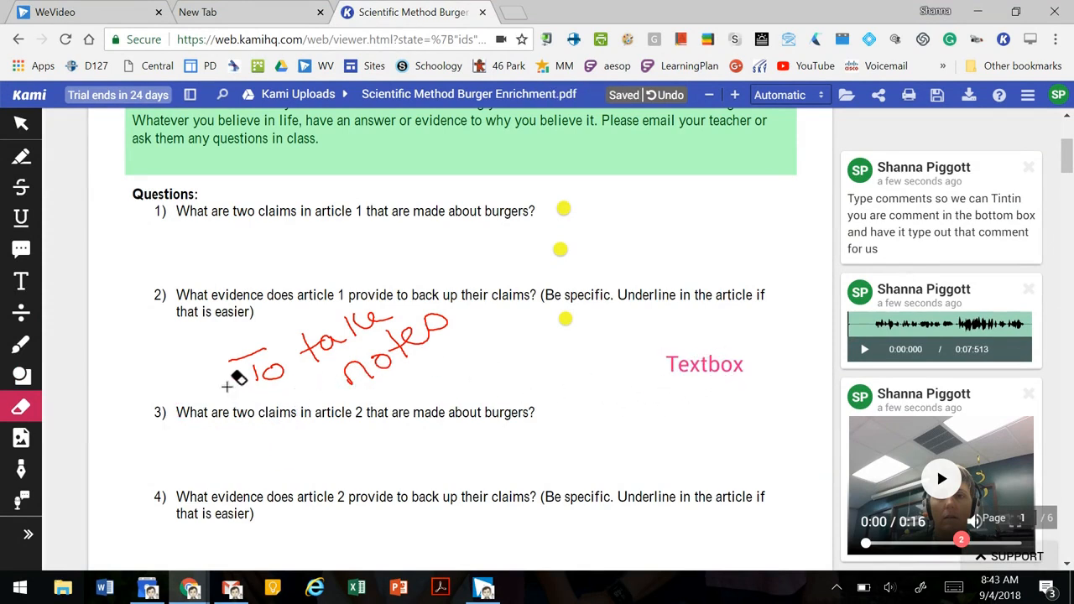
# Erase the handwritten red note "To take notes" below question 2.
pyautogui.moveTo(401, 389); pyautogui.dragTo(288, 307)
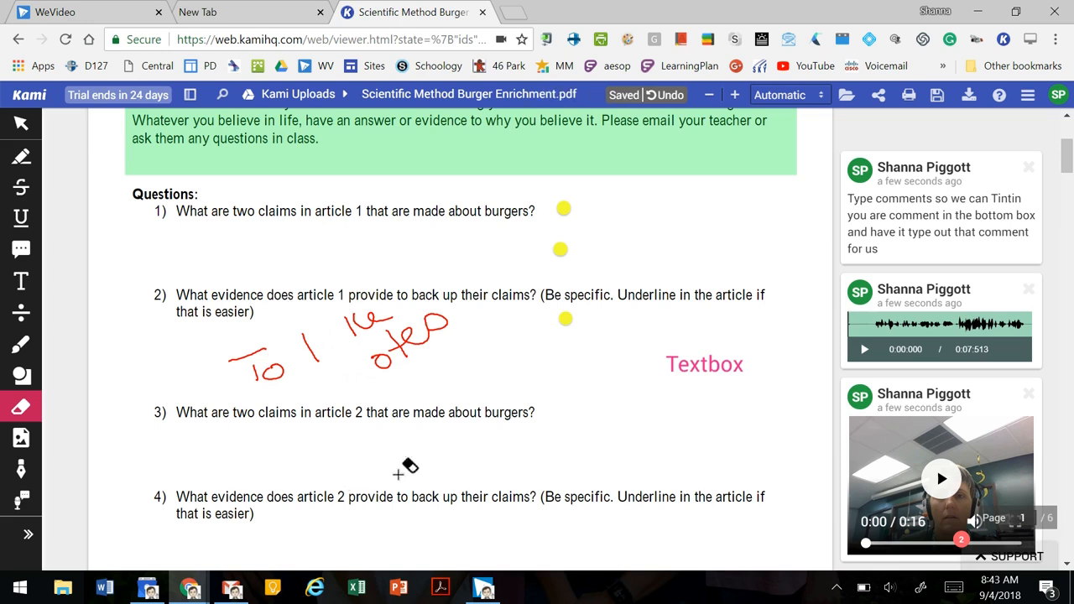
pyautogui.moveTo(439, 350)
pyautogui.mouseDown()
pyautogui.moveTo(350, 365)
pyautogui.moveTo(372, 312)
pyautogui.moveTo(229, 369)
pyautogui.moveTo(276, 372)
pyautogui.moveTo(221, 364)
pyautogui.mouseUp()
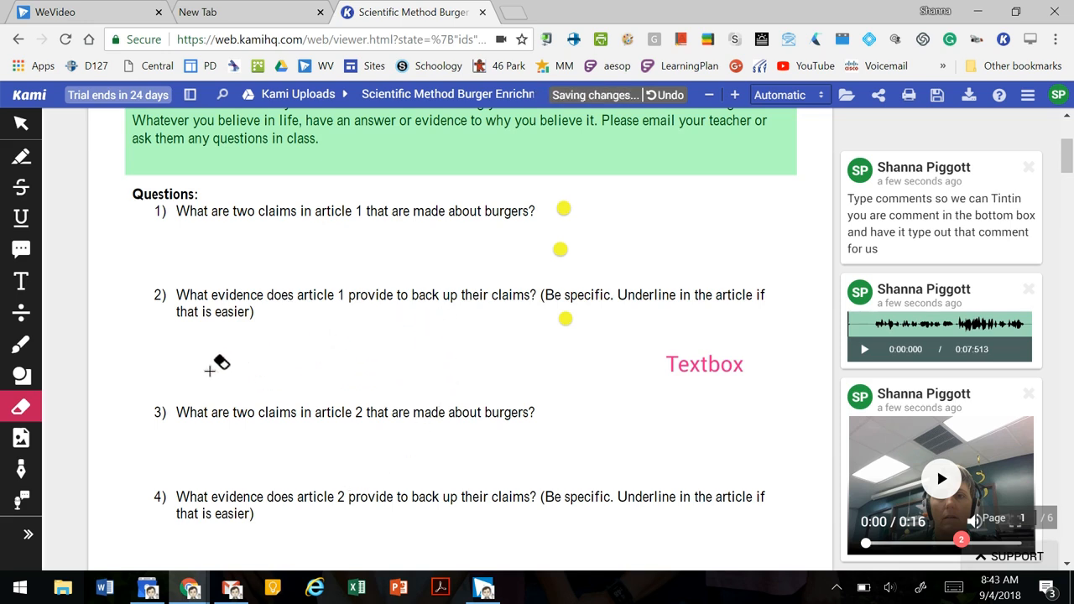
# Insert the image 5E-Model.jpg from the Pictures folder and place it over question 2.
pyautogui.click(22, 438)
pyautogui.click(66, 227)
pyautogui.scroll(-5, 340, 256)
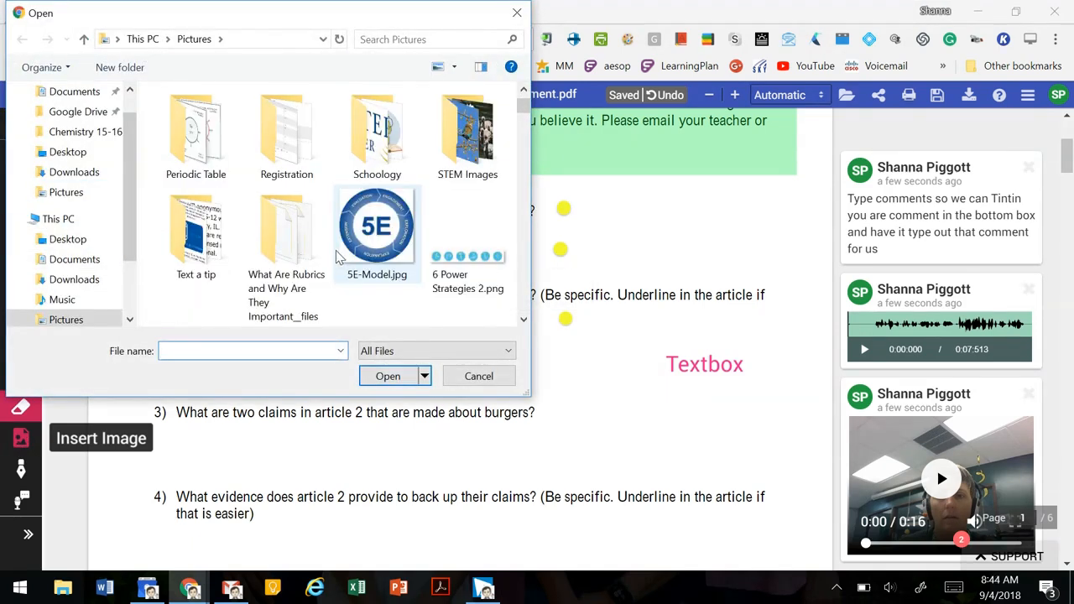
pyautogui.doubleClick(360, 239)
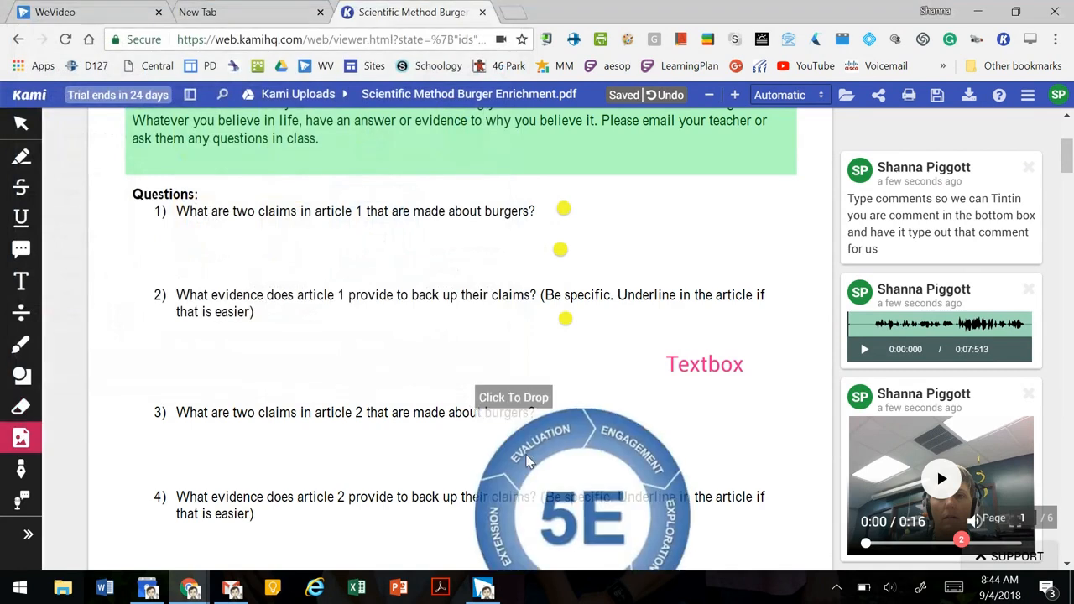
pyautogui.click(296, 344)
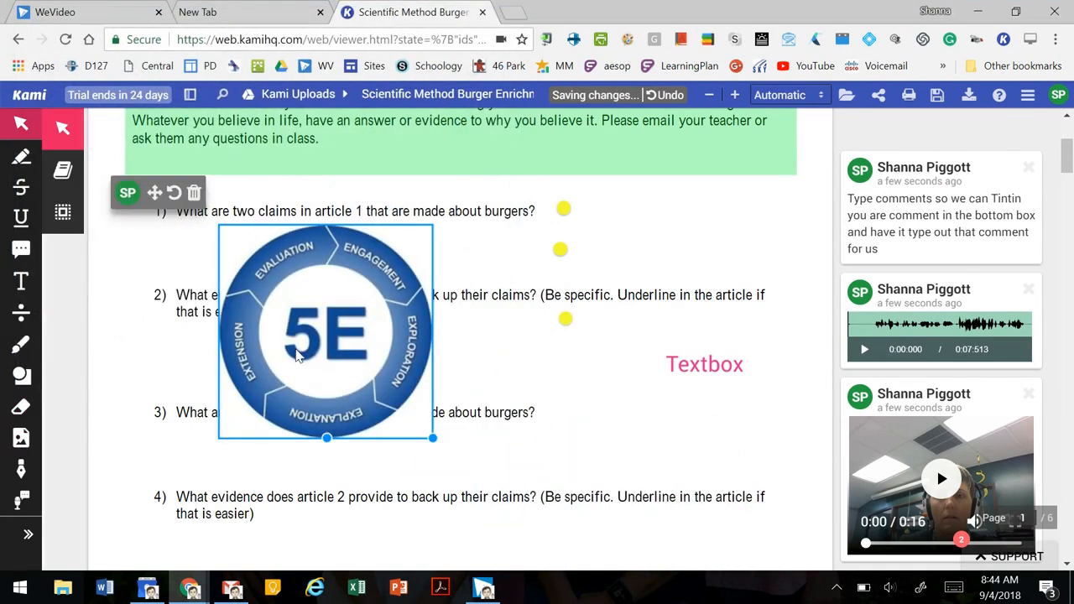
# Shrink the 5E image to about half its size and move it beside question 1, right of the yellow dots.
pyautogui.moveTo(434, 439); pyautogui.dragTo(328, 334)
pyautogui.moveTo(248, 274); pyautogui.dragTo(677, 209)
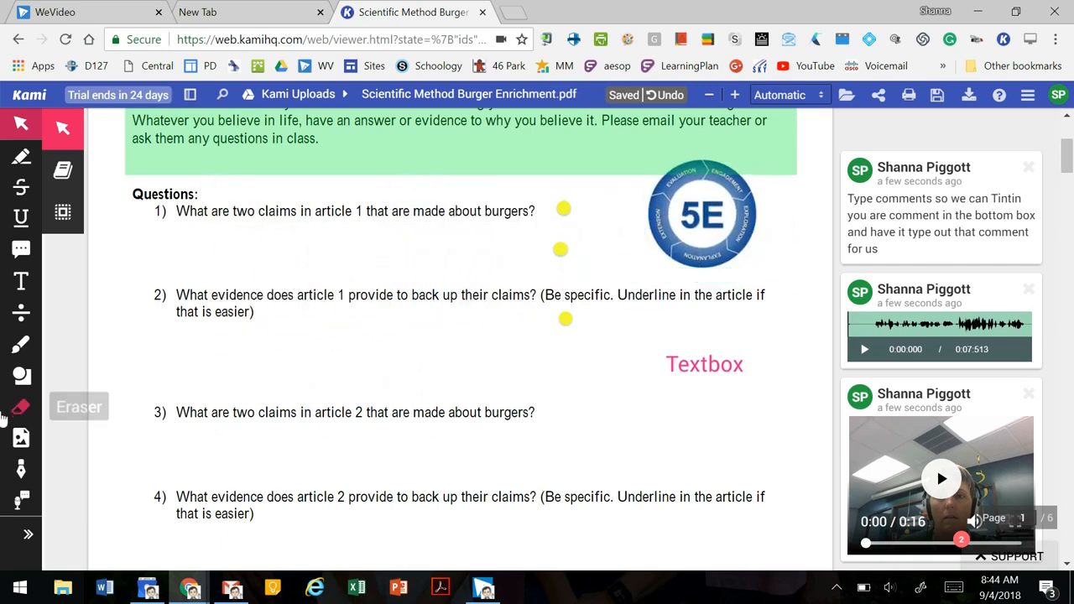
# Examine the options for adding a new signature and close them without adding one.
pyautogui.click(23, 473)
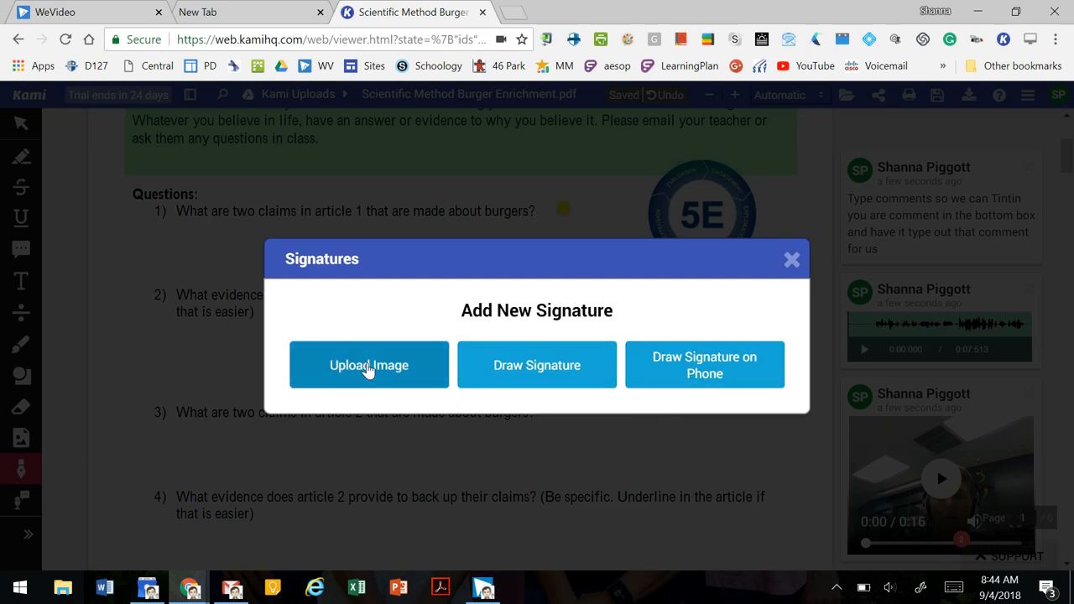
pyautogui.click(794, 261)
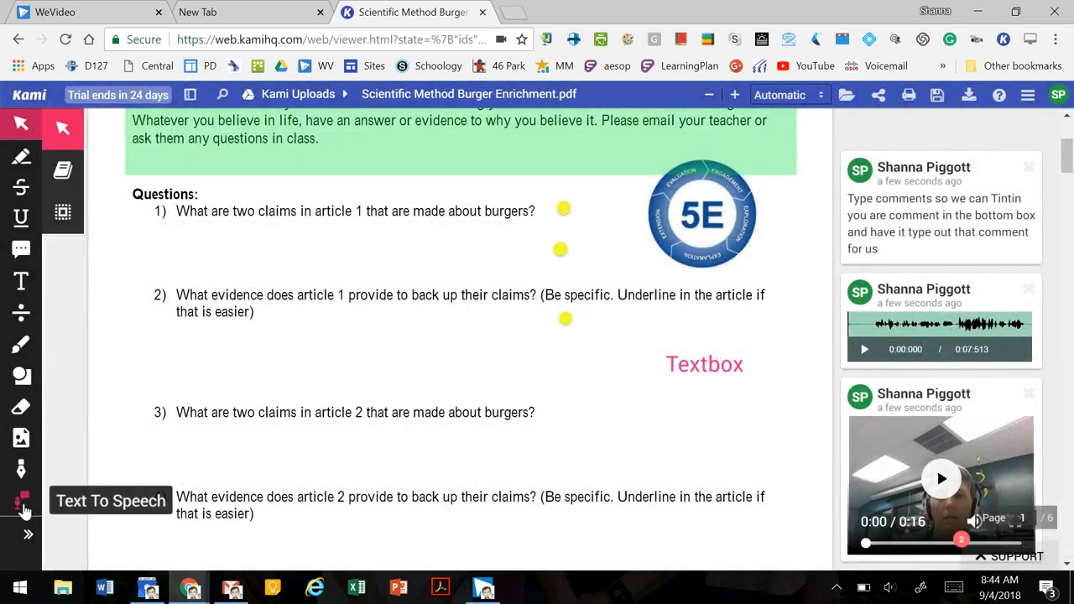
# Have Text To Speech read the introductory paragraph from "We all know" to "good science needs evidence" aloud, and stop the reading.
pyautogui.click(23, 501)
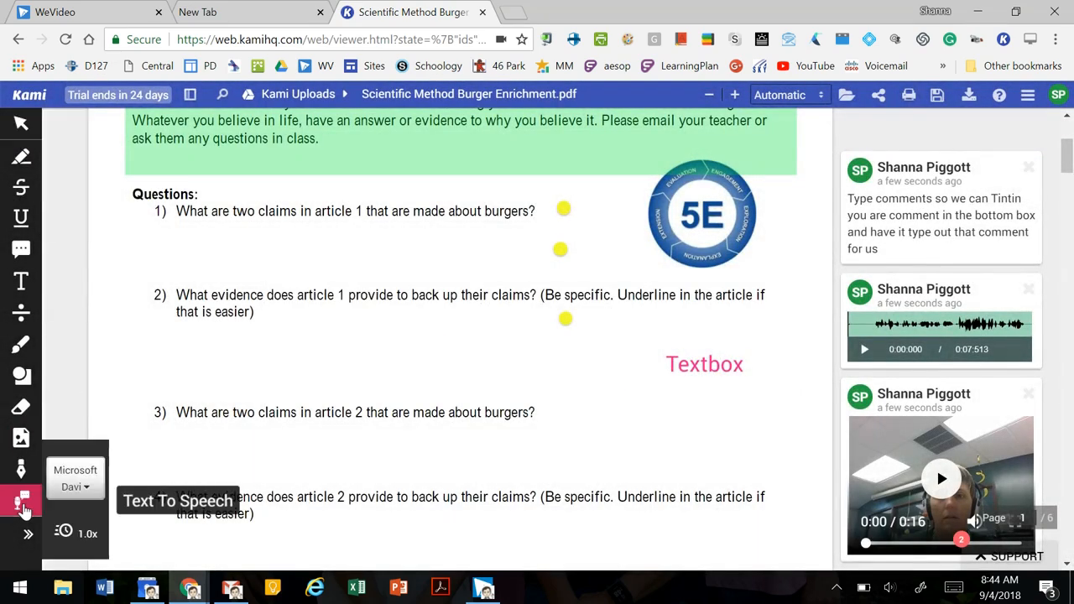
pyautogui.scroll(-2, 194, 336)
pyautogui.scroll(4, 180, 336)
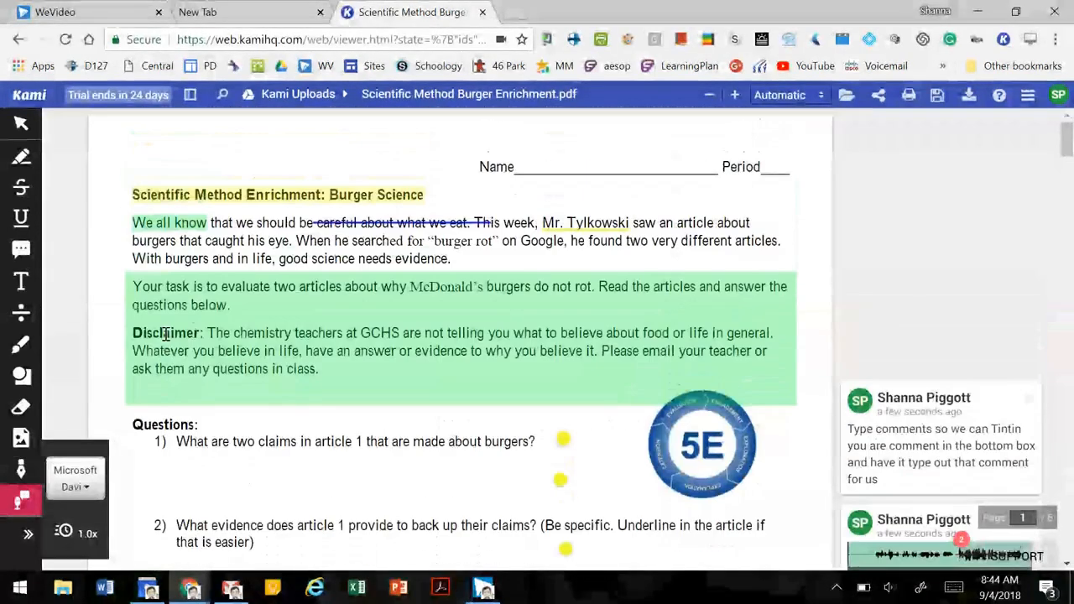
pyautogui.moveTo(136, 222); pyautogui.dragTo(450, 258)
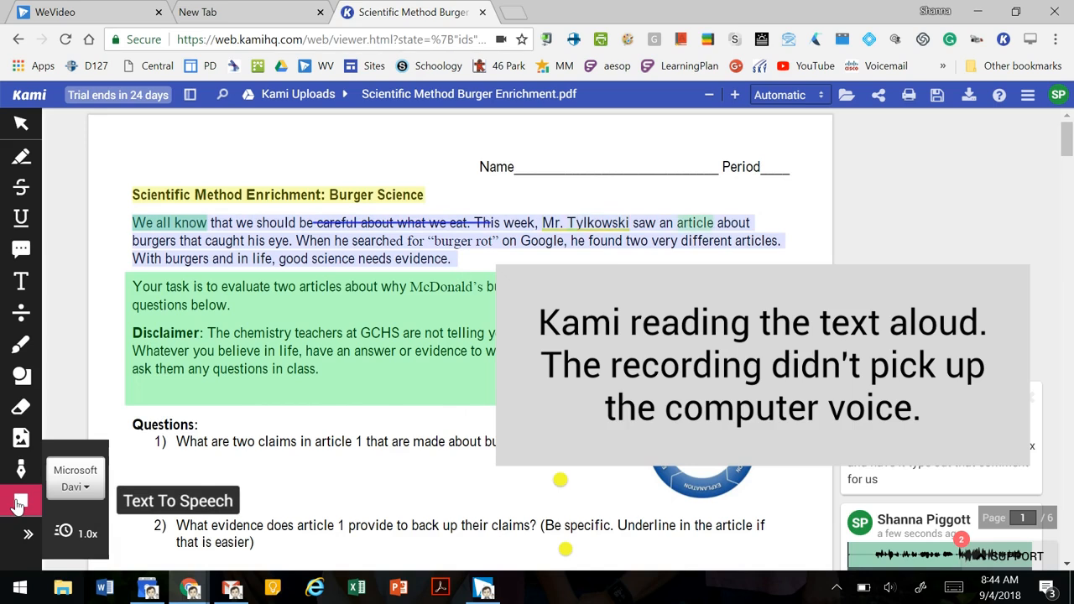
pyautogui.click(20, 504)
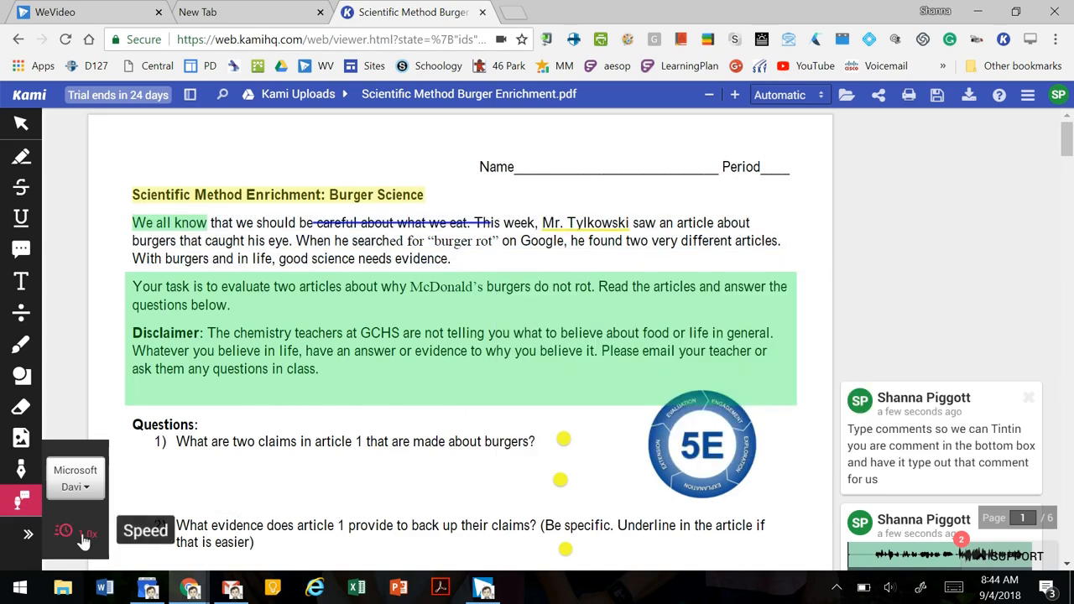
# Examine the reading speed setting and the list of available voices for Text To Speech without changing either.
pyautogui.click(82, 539)
pyautogui.moveTo(173, 540)
pyautogui.mouseDown()
pyautogui.moveTo(229, 537)
pyautogui.moveTo(137, 537)
pyautogui.moveTo(176, 543)
pyautogui.mouseUp()
pyautogui.click(76, 478)
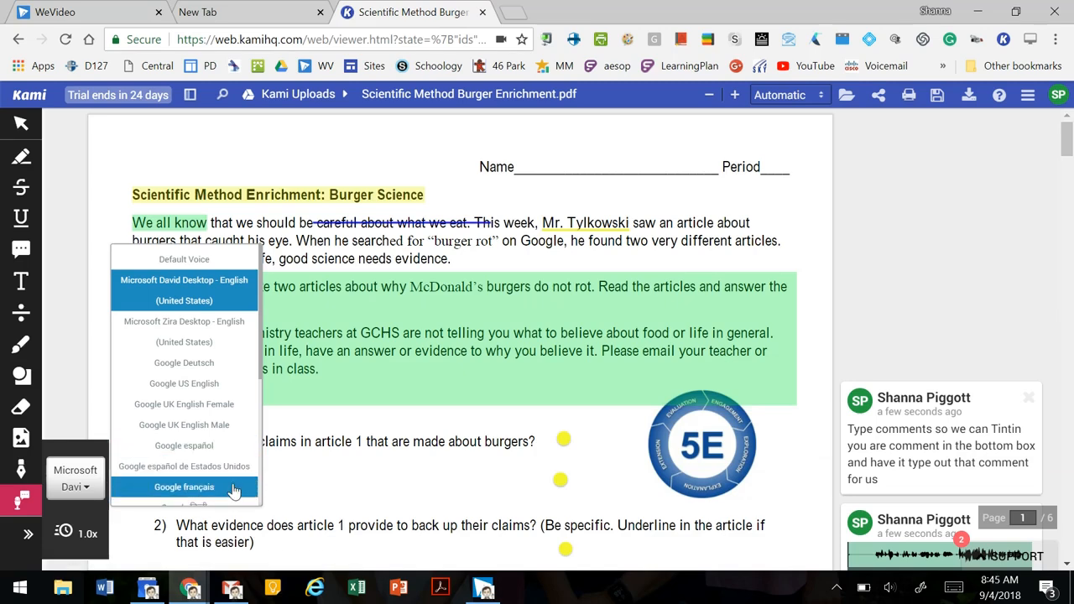
pyautogui.scroll(-3, 223, 474)
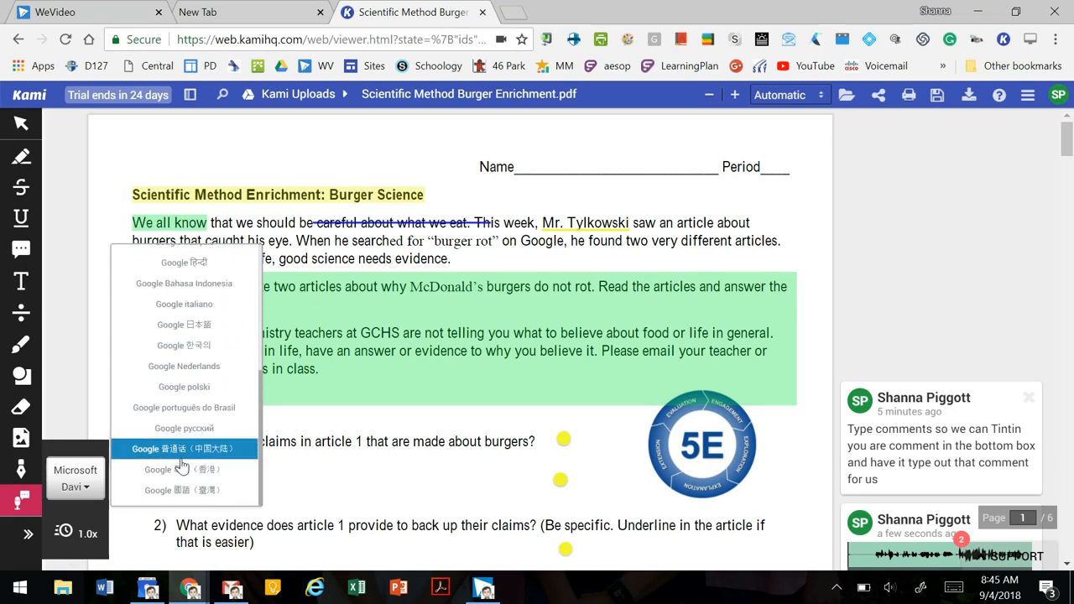
pyautogui.scroll(4, 181, 466)
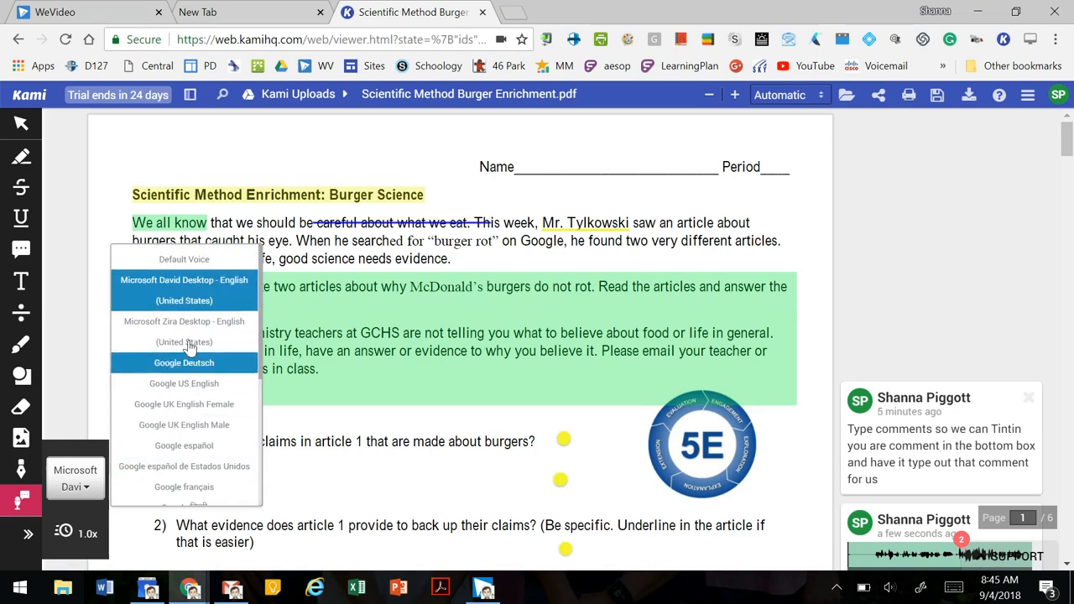
pyautogui.click(15, 504)
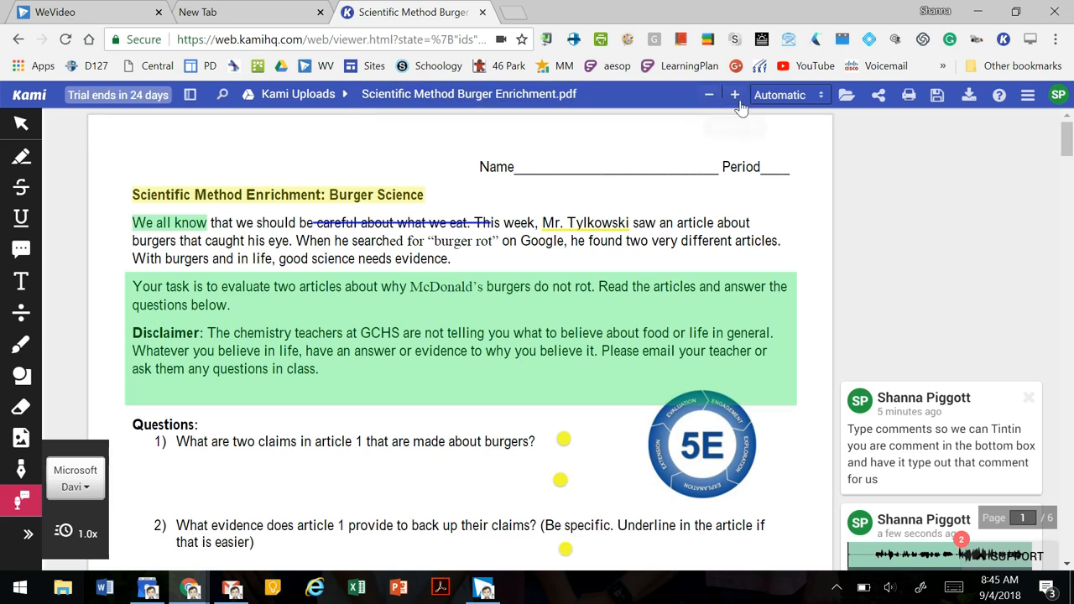
# Upload the worksheet to get a sharing link and select the link's text.
pyautogui.click(845, 96)
pyautogui.click(878, 94)
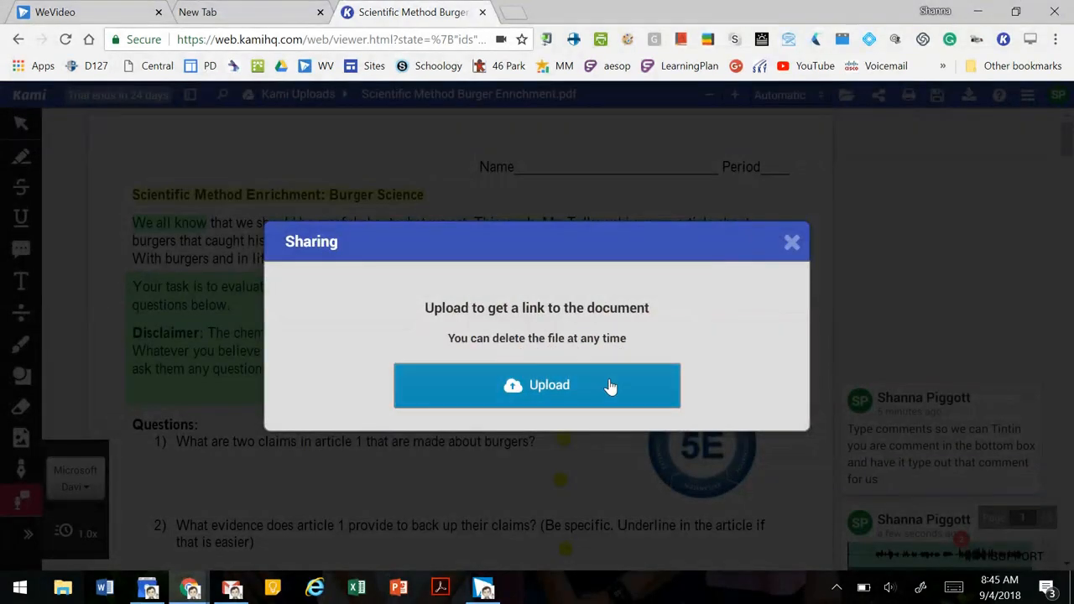
pyautogui.click(610, 387)
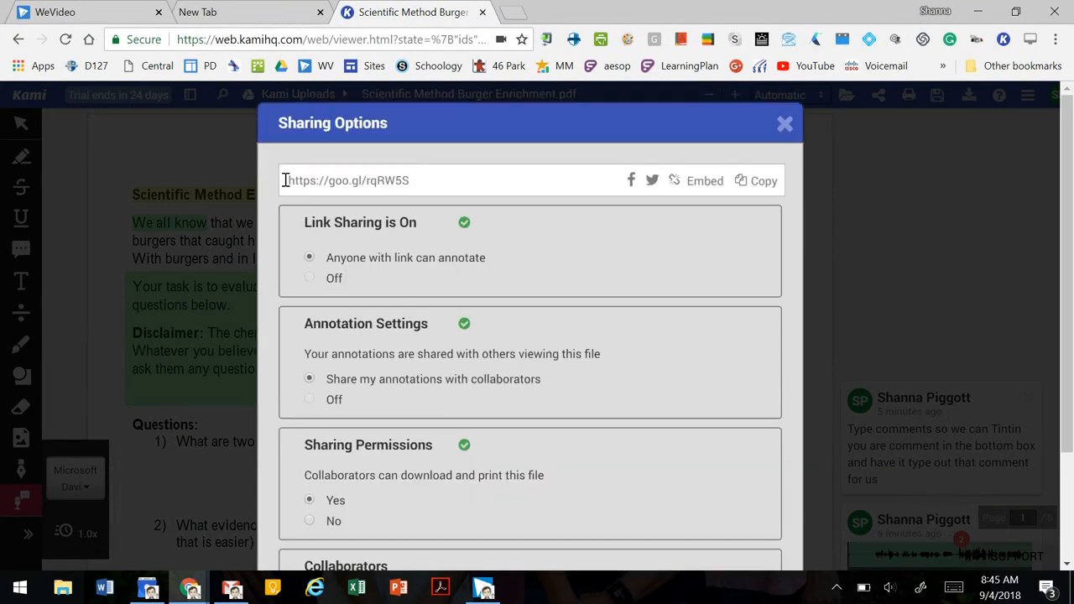
pyautogui.moveTo(286, 181); pyautogui.dragTo(422, 176)
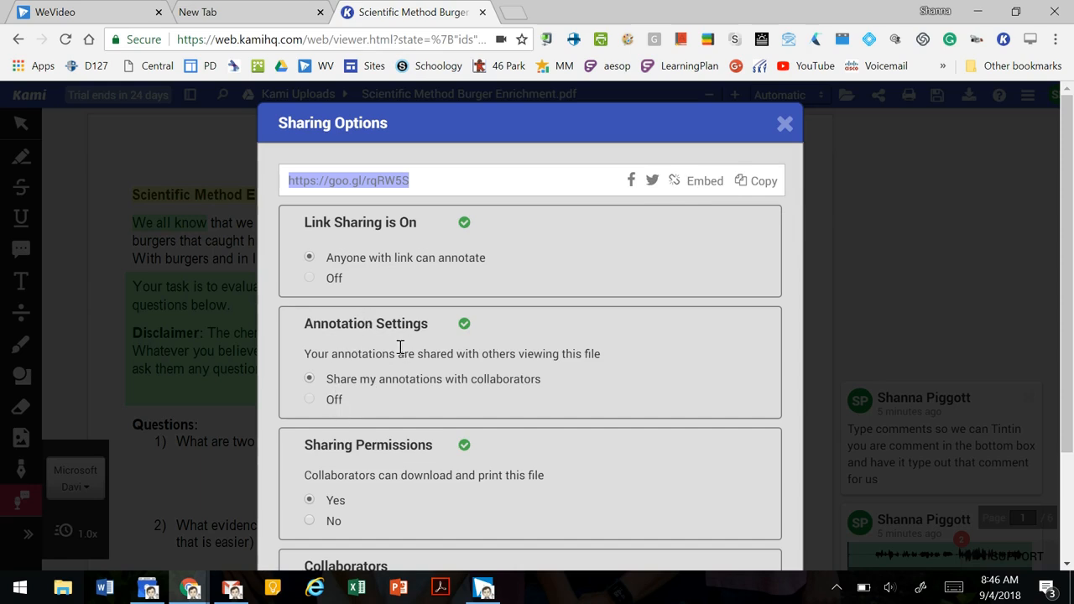
# Review the link sharing, annotation, download permission and collaborator settings, and close the sharing options.
pyautogui.scroll(-2, 398, 334)
pyautogui.scroll(-1, 395, 338)
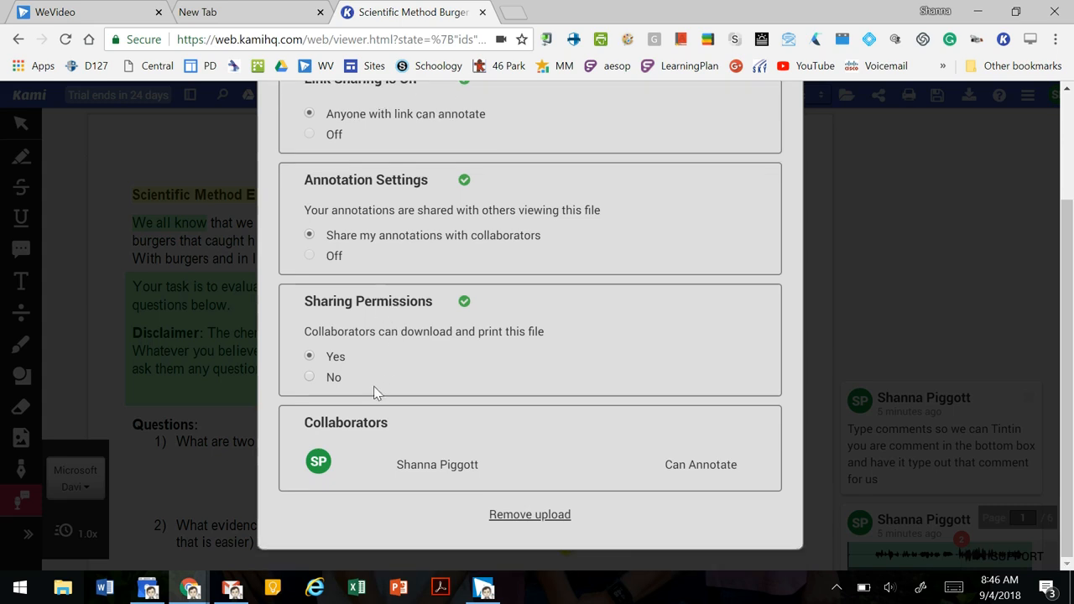
pyautogui.scroll(3, 384, 428)
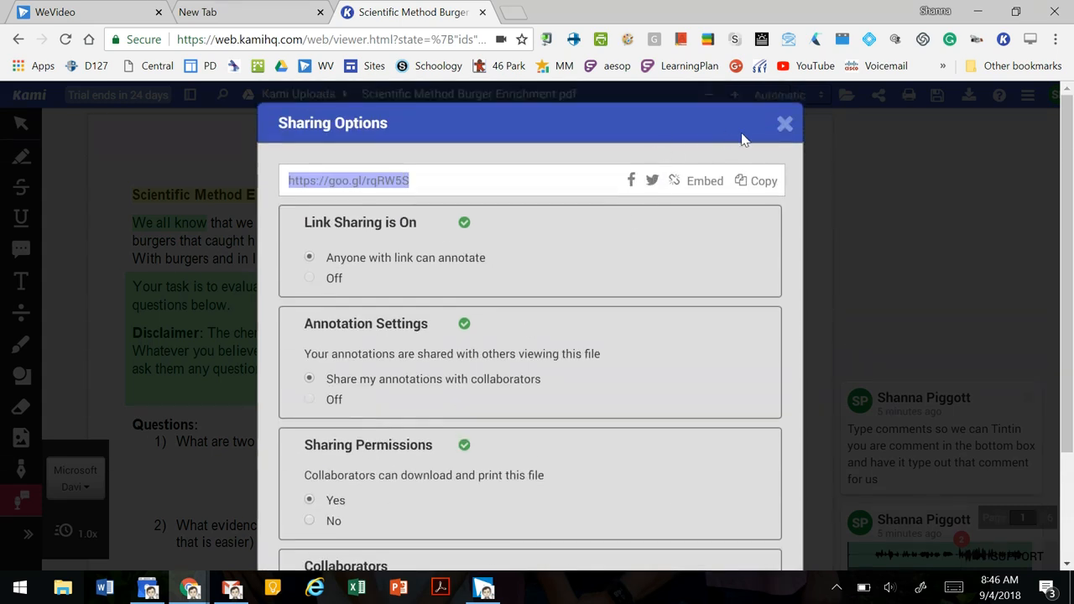
pyautogui.click(795, 133)
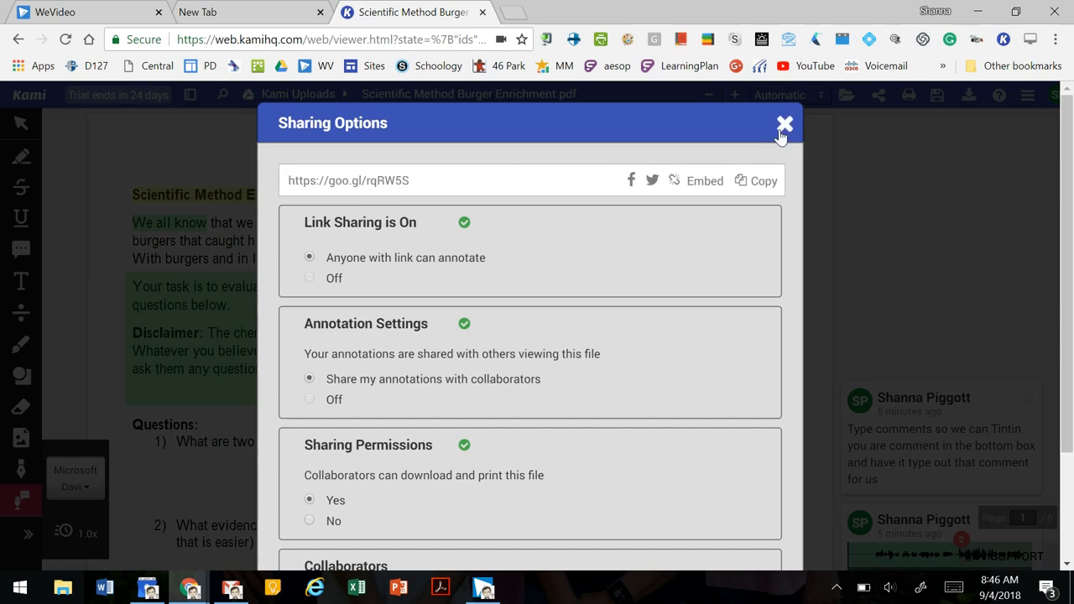
pyautogui.click(783, 127)
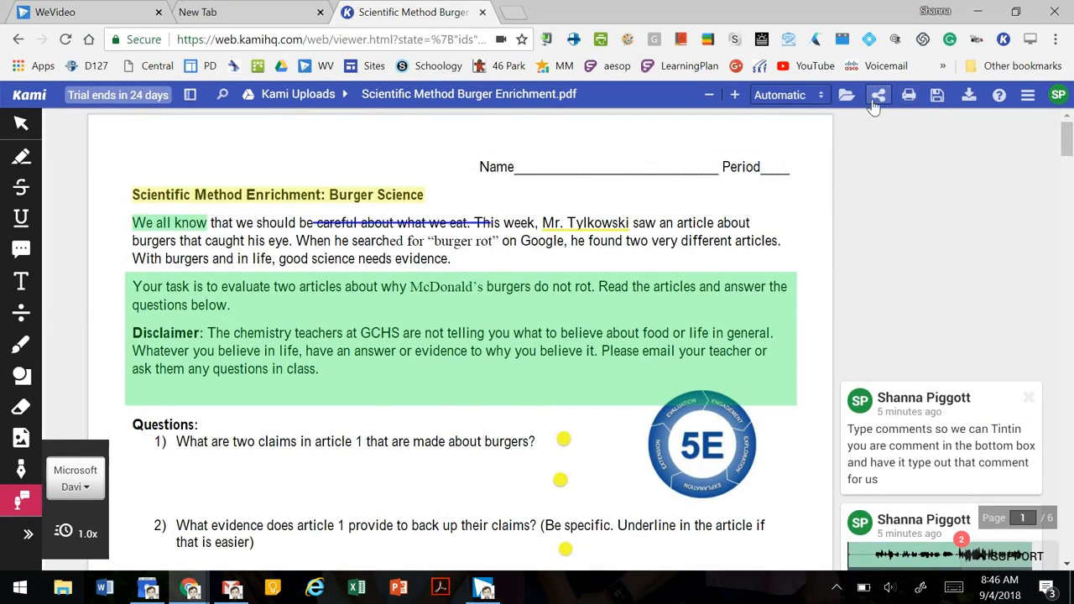
# Examine the save options and the export formats, choosing Original No Annotation, and close without exporting.
pyautogui.click(937, 101)
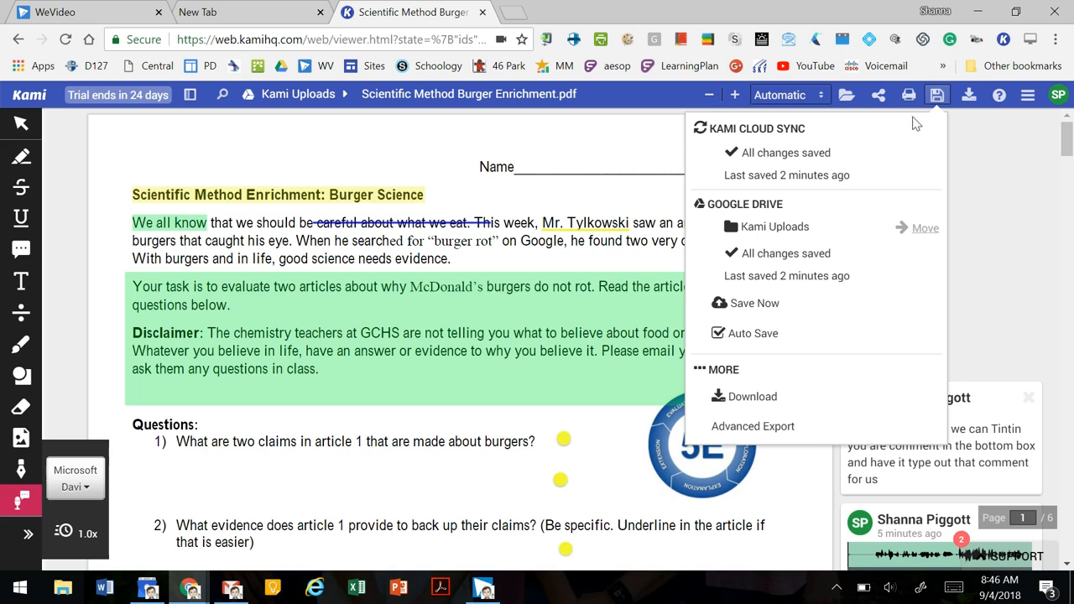
pyautogui.click(970, 96)
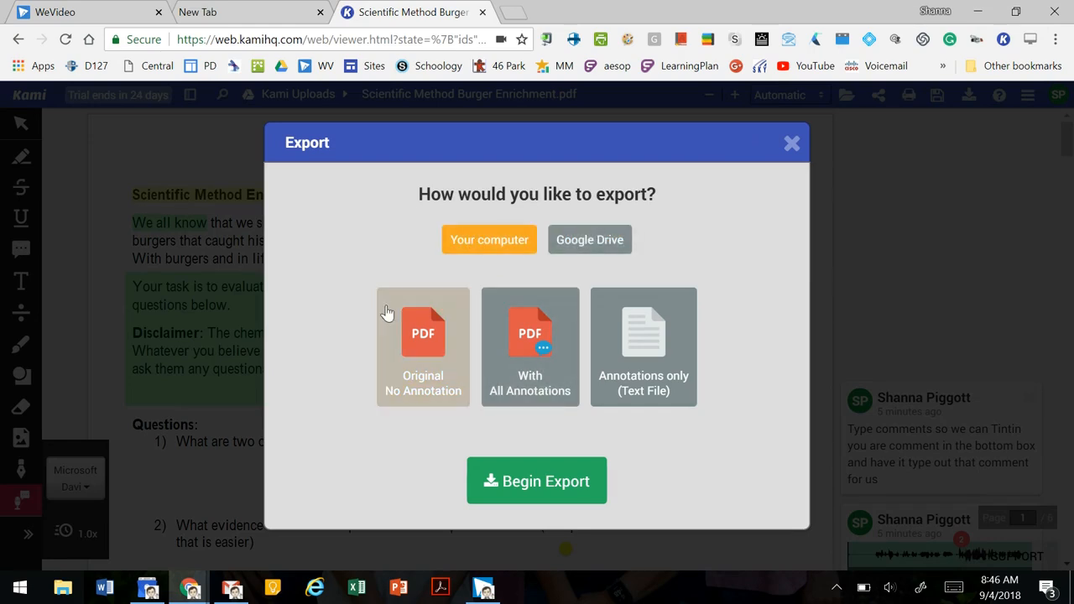
pyautogui.click(409, 338)
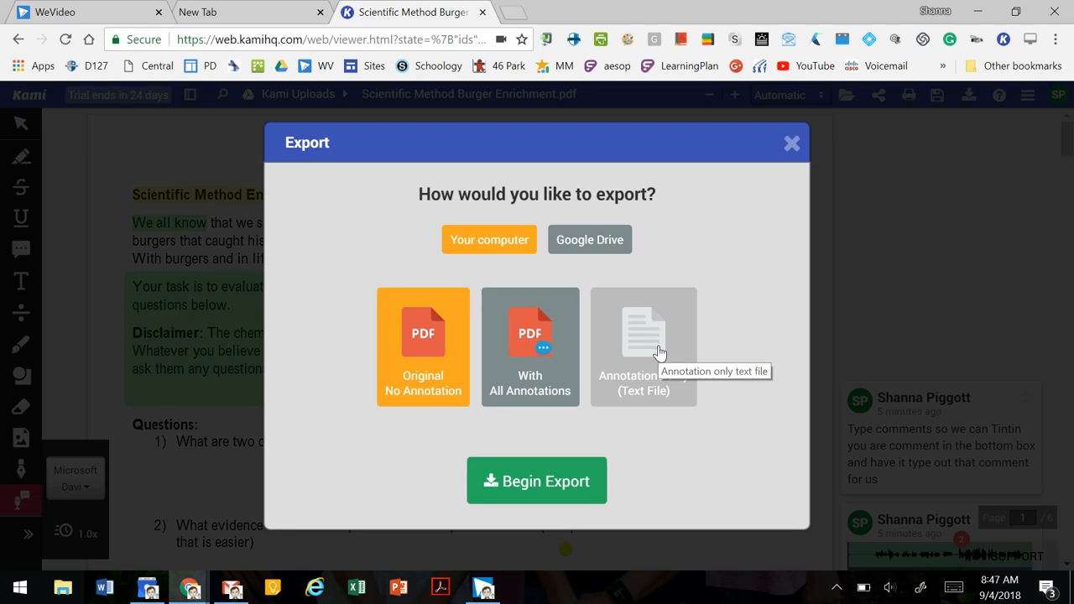
pyautogui.click(791, 146)
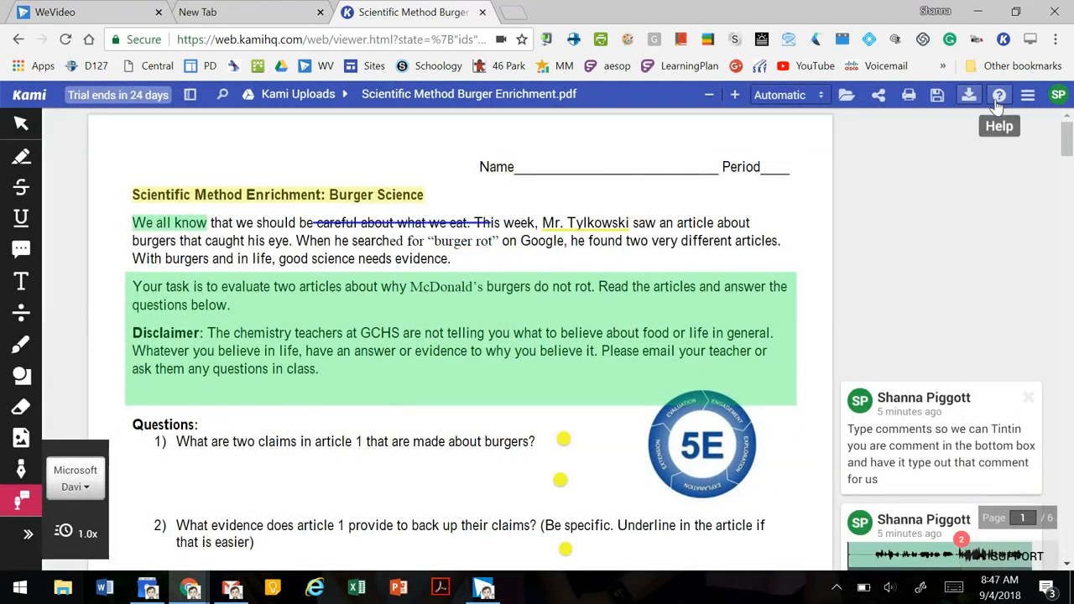
# Switch the document to Two Page View and back to One Page View, and look through the remaining document options.
pyautogui.click(1027, 95)
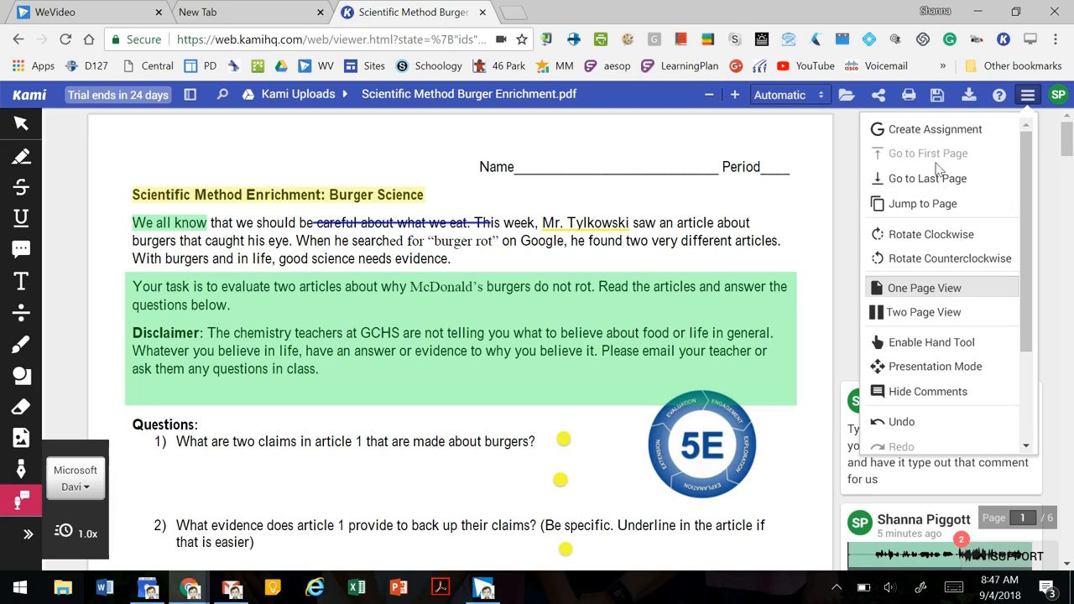
pyautogui.click(940, 317)
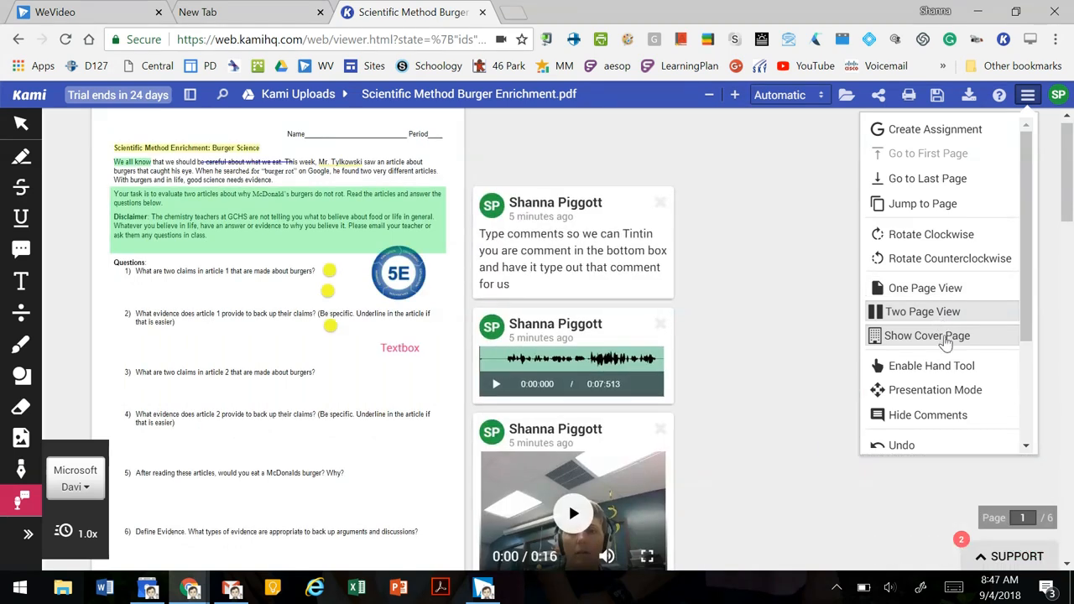
pyautogui.click(928, 288)
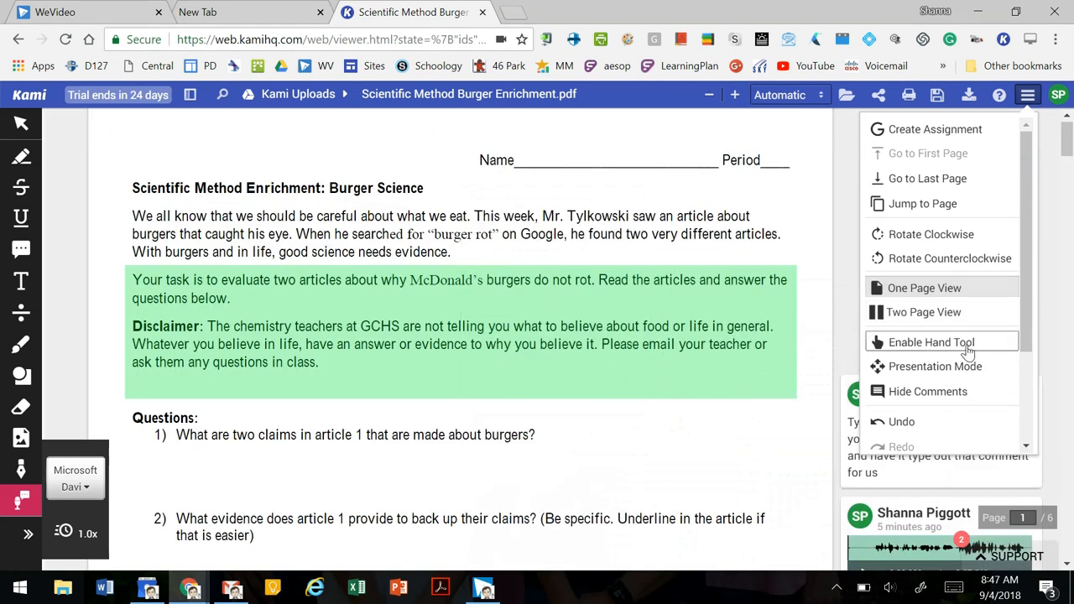
pyautogui.scroll(-2, 955, 348)
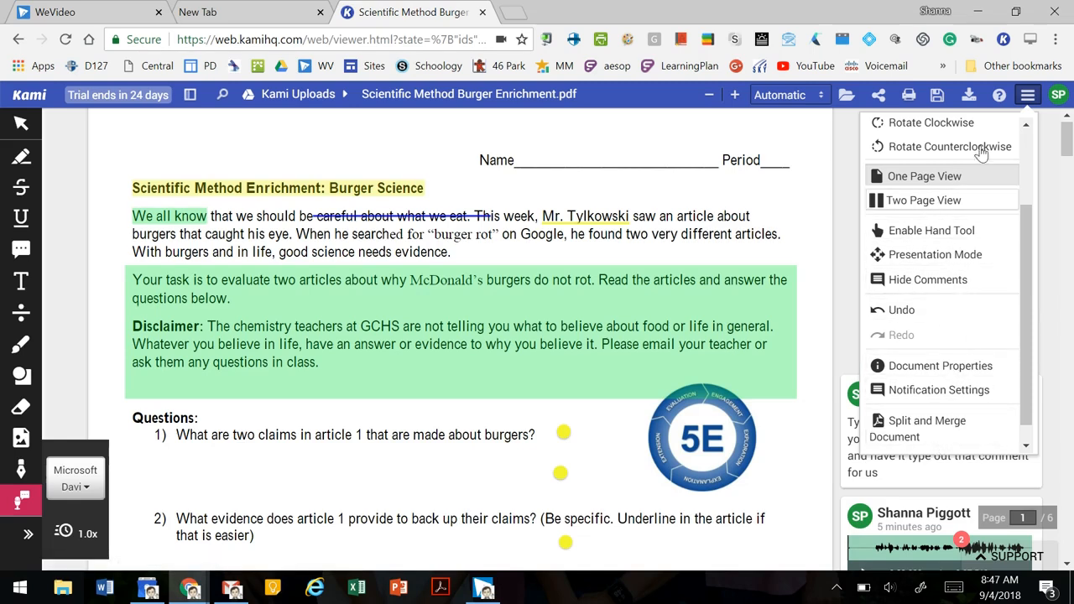
# Examine the account options, including where a license or coupon is entered, and close them.
pyautogui.click(1058, 95)
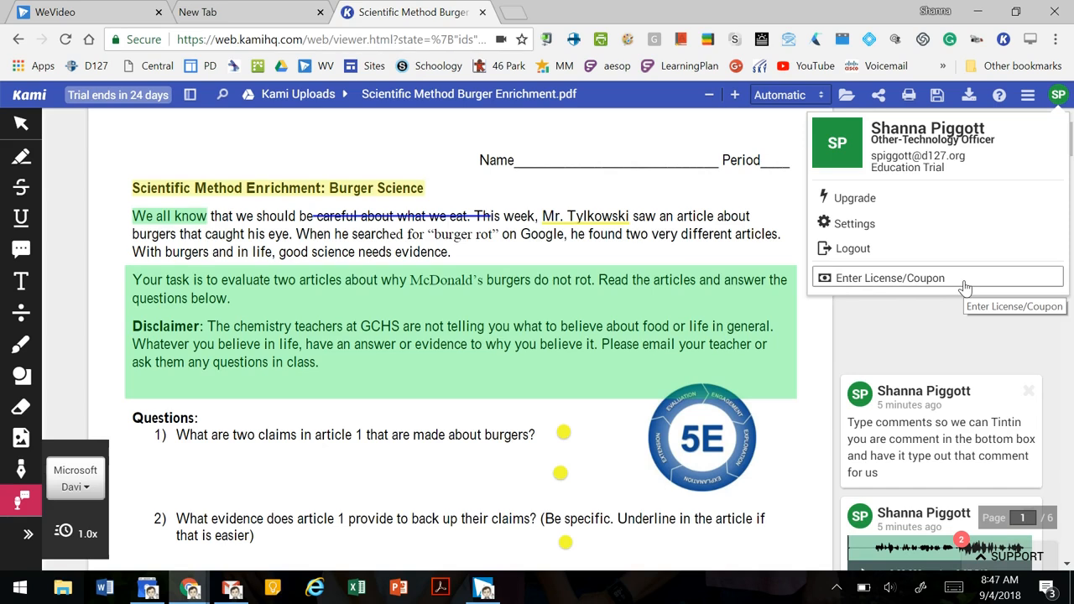
pyautogui.click(914, 320)
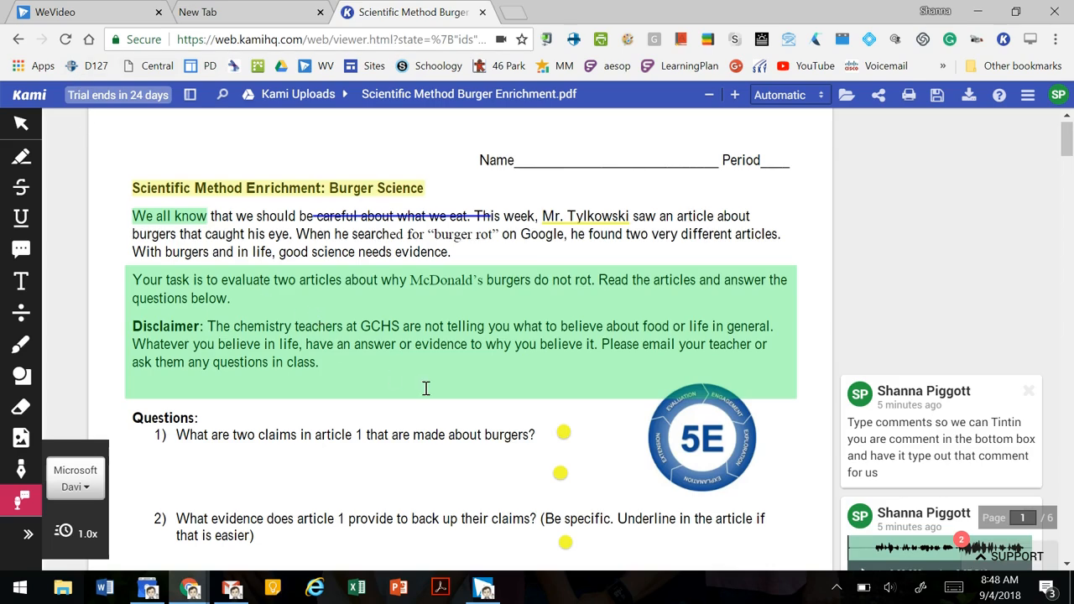
pyautogui.scroll(-15, 420, 361)
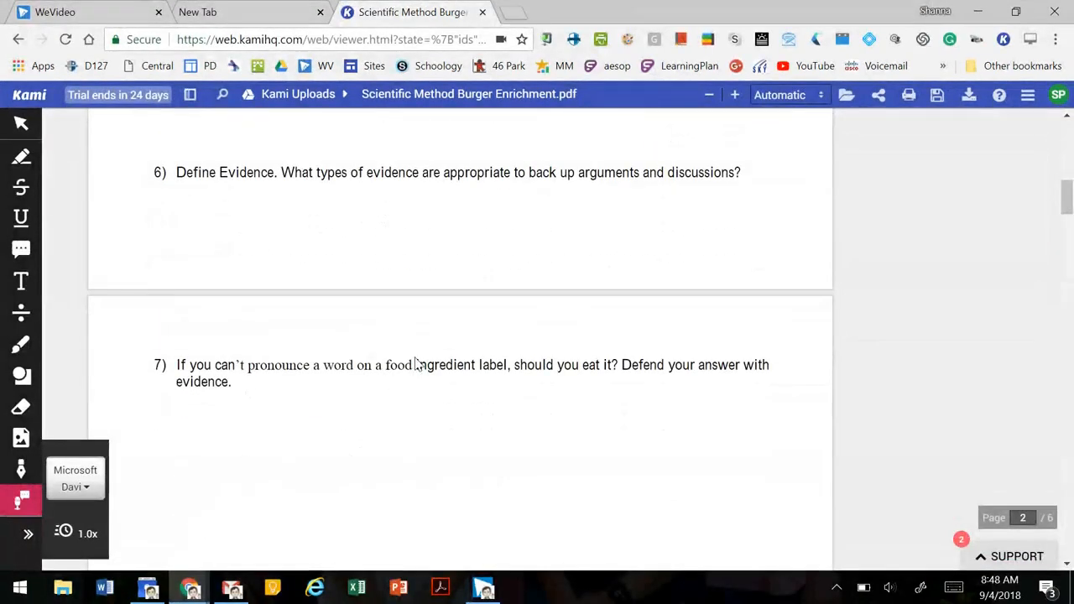